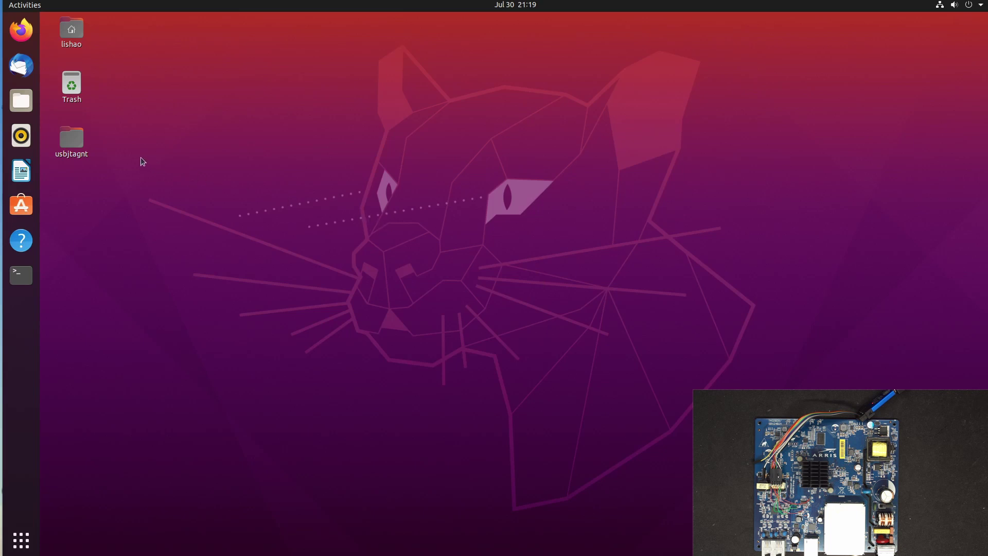
- Open a terminal, centre its window, and change into Desktop/usbjtagnt
{"action": "left_click", "coordinate": [23, 273]}
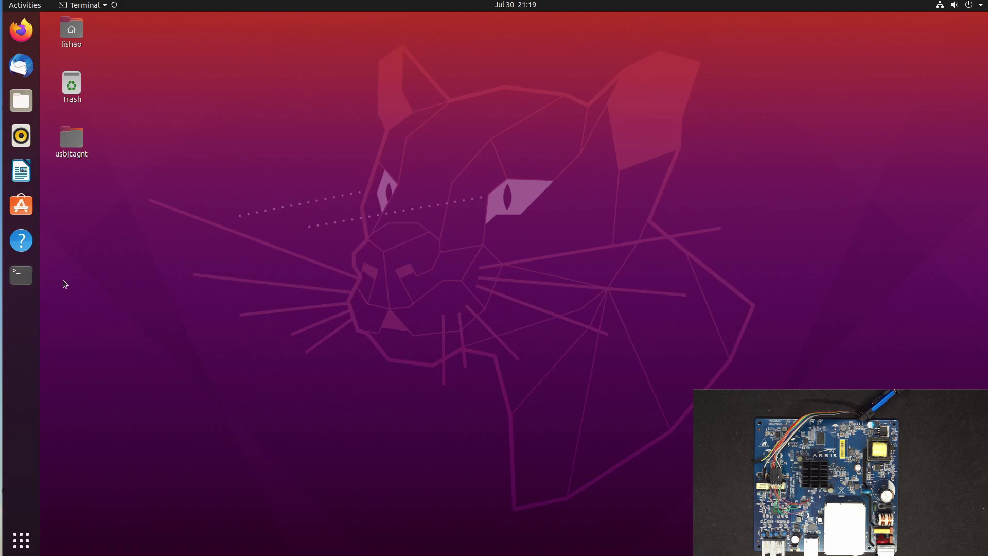
{"action": "left_click_drag", "start_coordinate": [235, 45], "coordinate": [318, 102]}
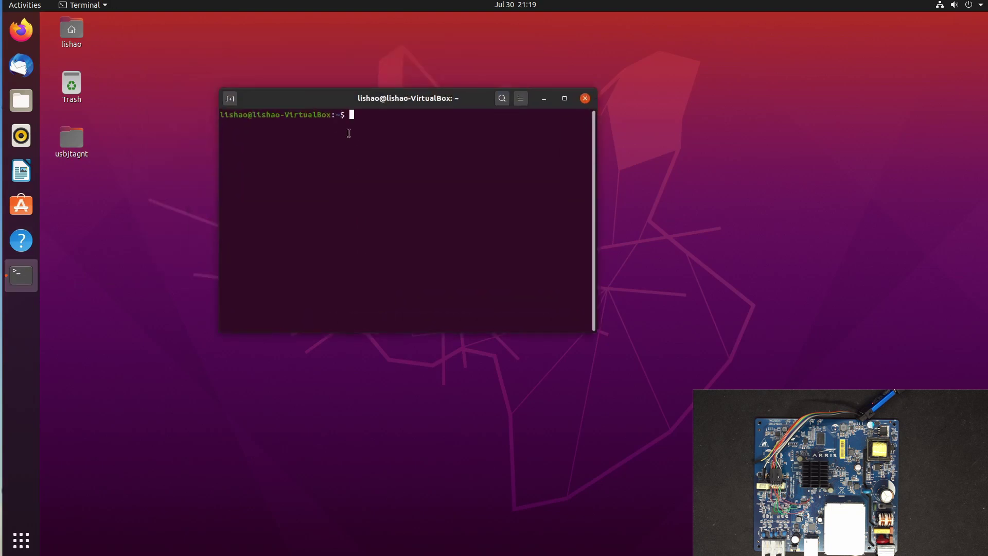
{"action": "type", "text": "cd De"}
{"action": "key", "text": "Tab"}
{"action": "type", "text": "us"}
{"action": "key", "text": "Tab"}
{"action": "key", "text": "Return"}
- Launch ./USBJTAGNT as a background job with &
{"action": "type", "text": "./US"}
{"action": "key", "text": "Tab"}
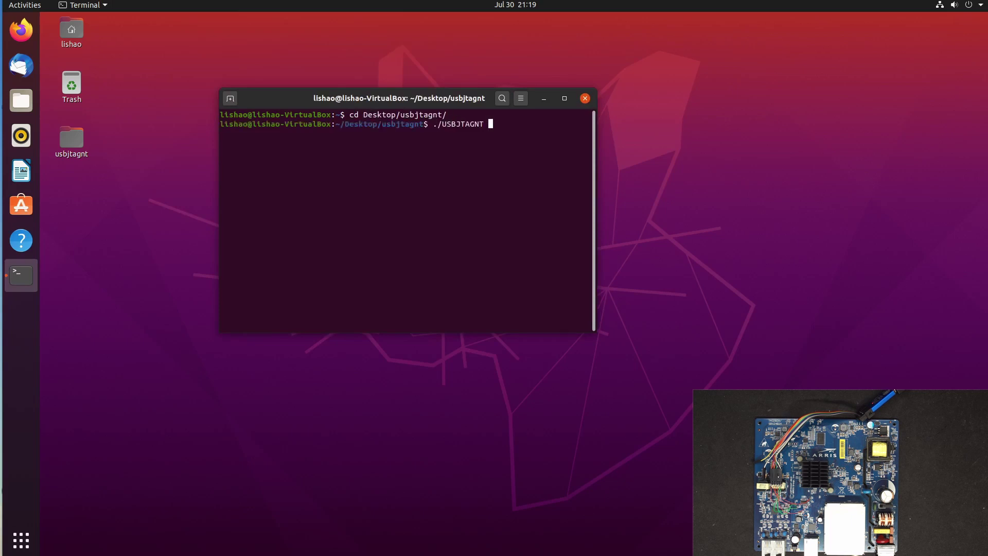
{"action": "type", "text": "&"}
{"action": "key", "text": "Return"}
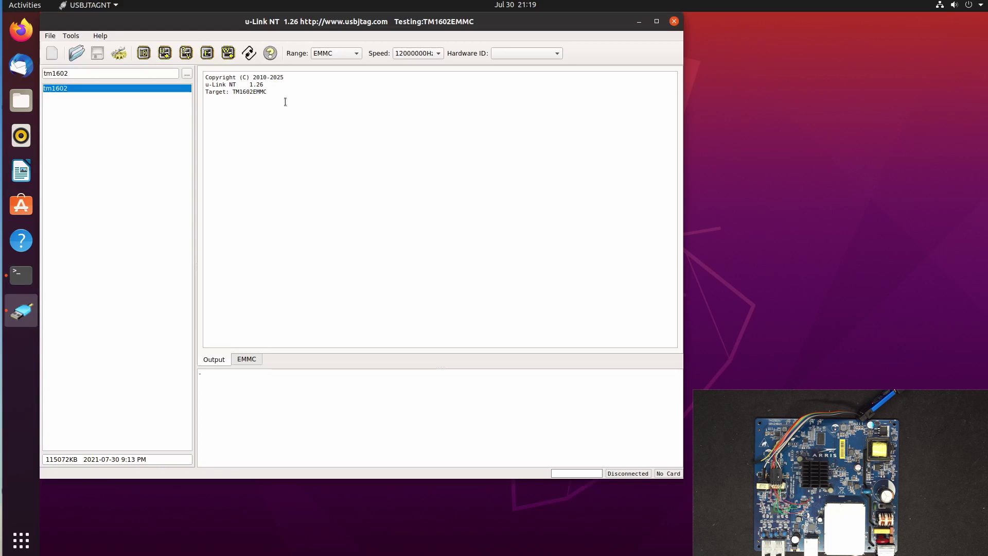
- Detect the eMMC chip, glance at the EMMC hex tab, and return to the Output log
{"action": "left_click", "coordinate": [144, 53]}
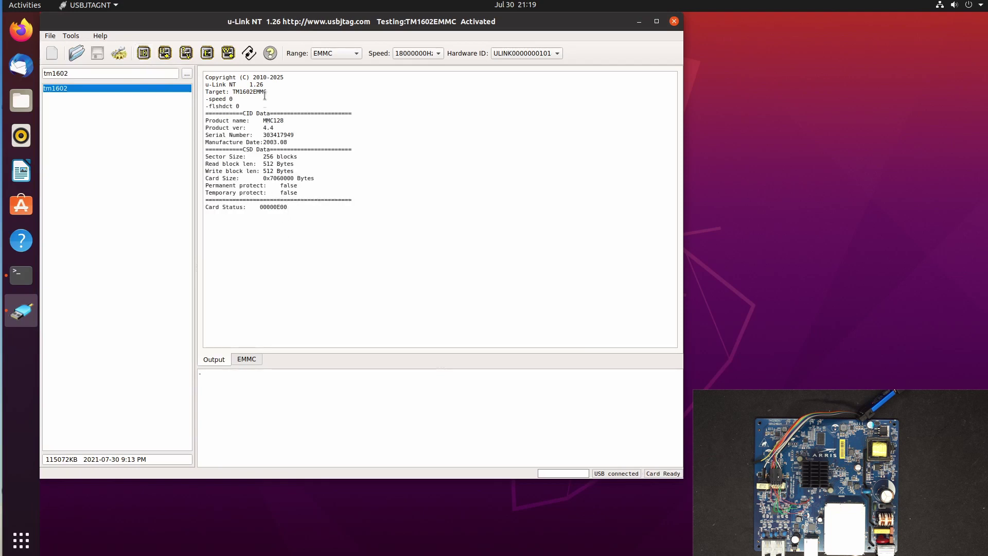
{"action": "left_click", "coordinate": [247, 360]}
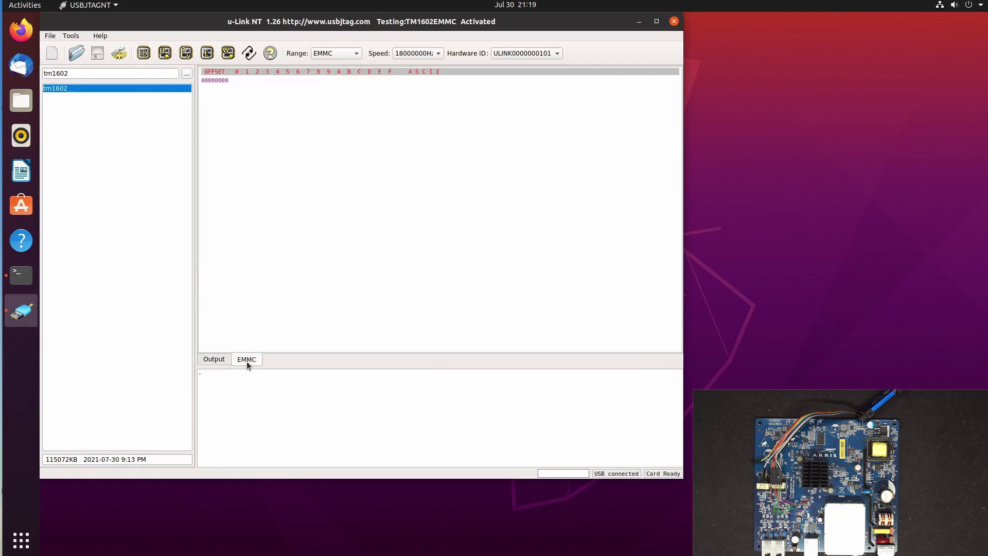
{"action": "left_click", "coordinate": [217, 359]}
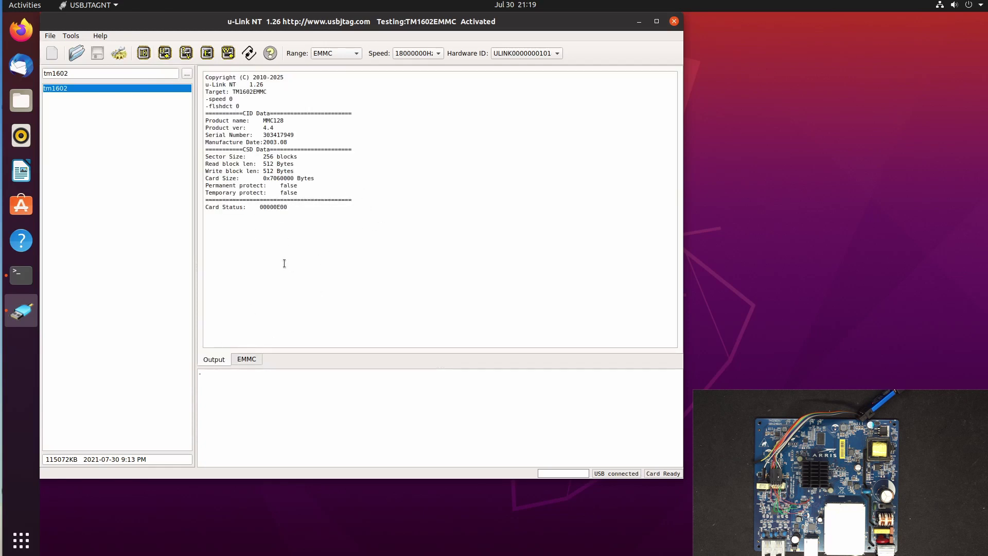
{"action": "left_click", "coordinate": [164, 53]}
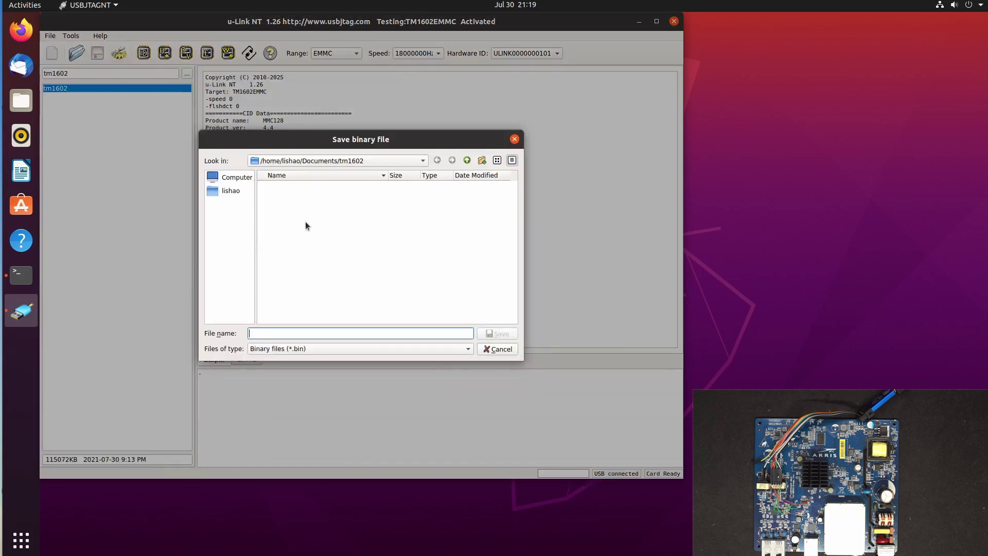
- Save the chip read as tm1602.bin, review the hex dump, and exit u-Link NT
{"action": "type", "text": "tm1602.bin"}
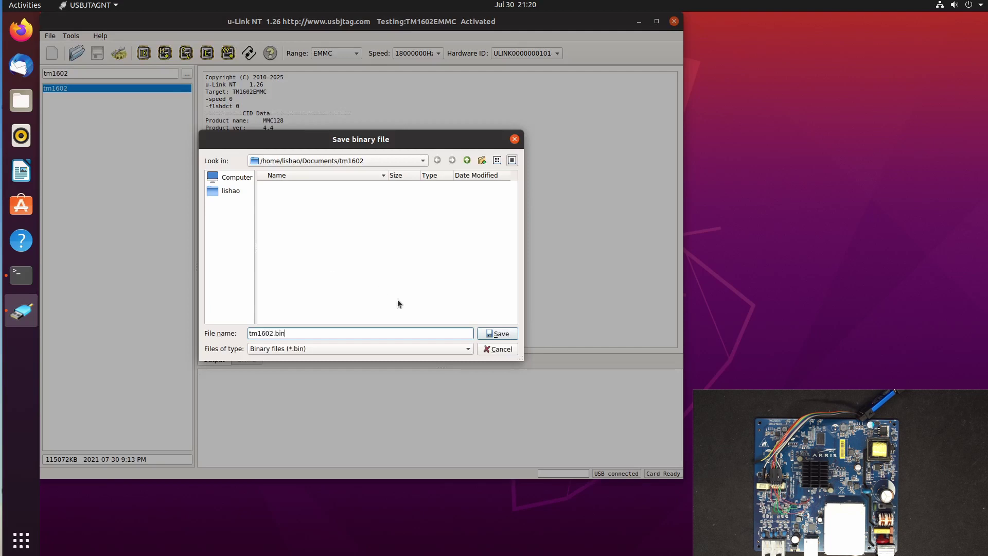
{"action": "left_click", "coordinate": [493, 335]}
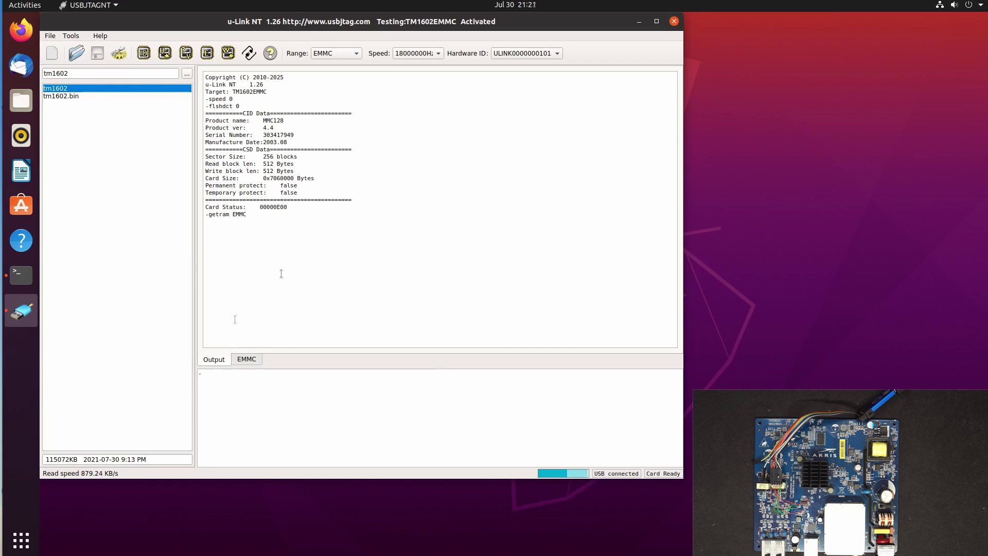
{"action": "left_click", "coordinate": [245, 360]}
{"action": "left_click", "coordinate": [221, 363]}
{"action": "left_click", "coordinate": [242, 362]}
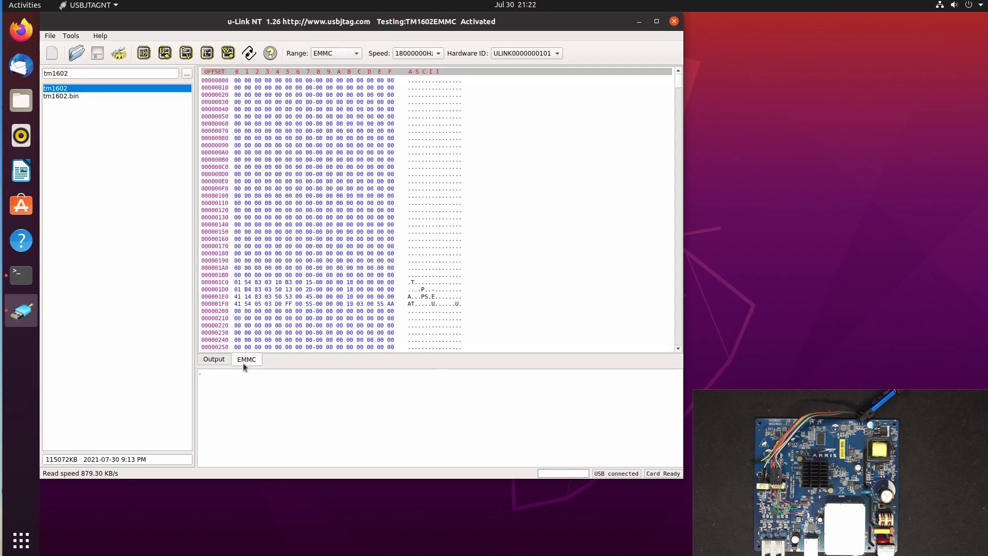
{"action": "left_click", "coordinate": [50, 36]}
{"action": "left_click", "coordinate": [64, 85]}
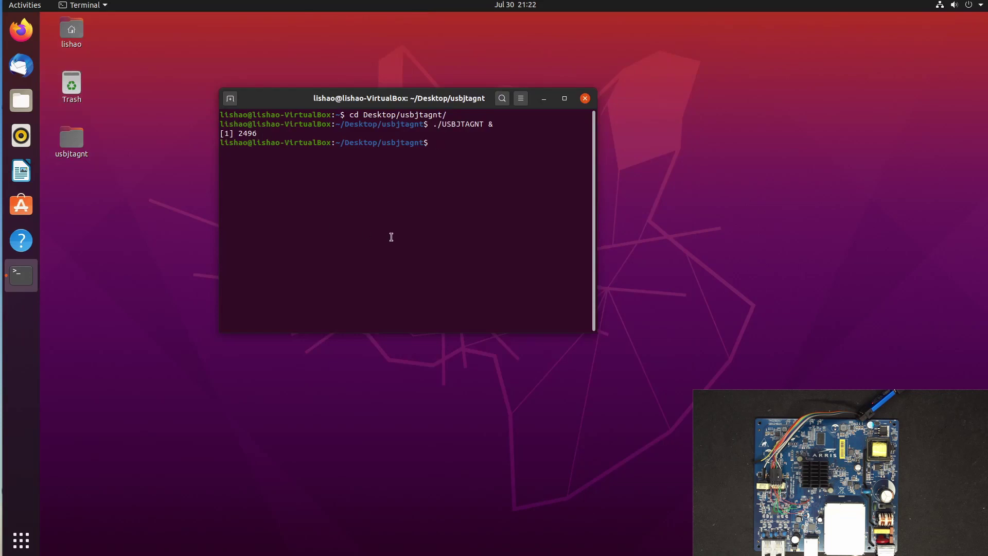
- Go to the home directory, enter Documents, and list its contents
{"action": "type", "text": "cd"}
{"action": "key", "text": "Return"}
{"action": "type", "text": "cd Do"}
{"action": "key", "text": "Tab"}
{"action": "key", "text": "Return"}
{"action": "type", "text": "ls"}
{"action": "key", "text": "Return"}
- Enter tm1602 and long-list it, showing tm1602 and tm1602.bin at 117833728 bytes
{"action": "type", "text": "cd tm"}
{"action": "key", "text": "Return"}
{"action": "type", "text": "cd tm1602"}
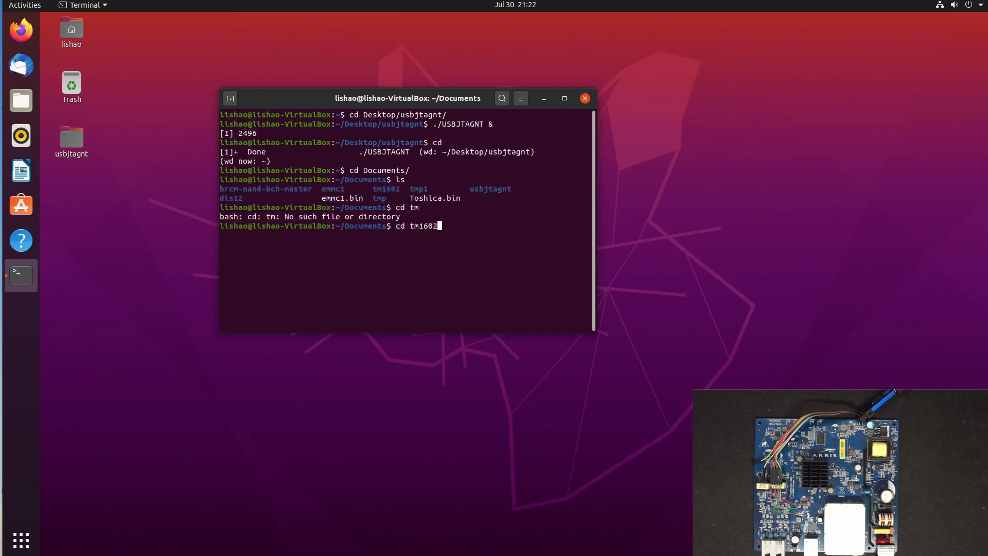
{"action": "key", "text": "Return"}
{"action": "type", "text": "ls"}
{"action": "key", "text": "Return"}
{"action": "type", "text": "ls -l"}
{"action": "key", "text": "Return"}
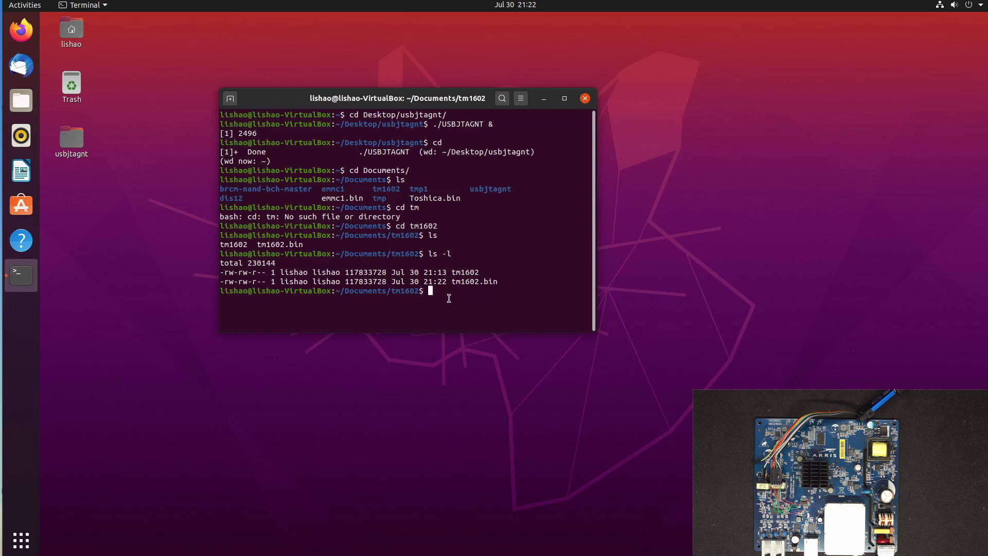
{"action": "type", "text": "fdisk -l"}
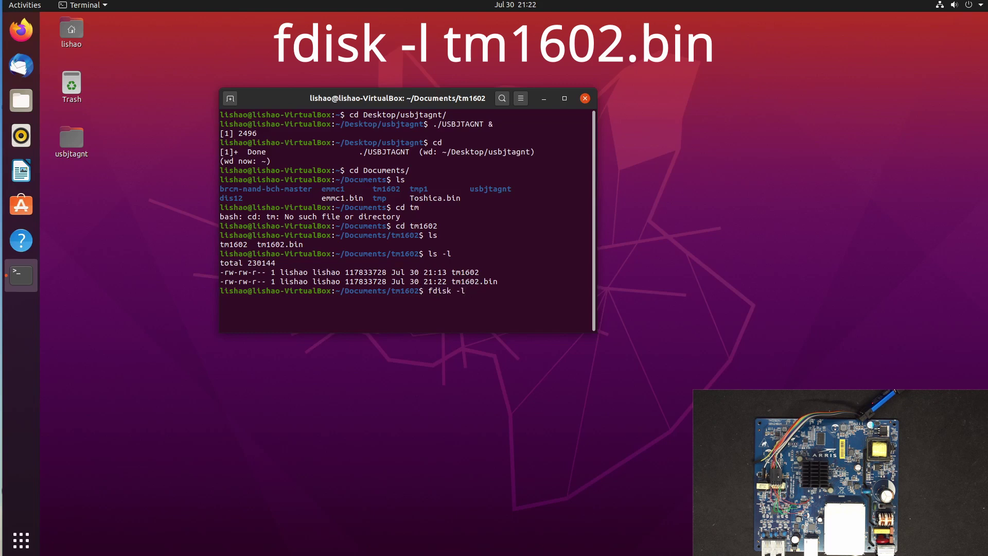
{"action": "type", "text": " tm1602.bin"}
- Print tm1602.bin's 13-partition DOS table with fdisk -l and make the terminal taller
{"action": "key", "text": "Return"}
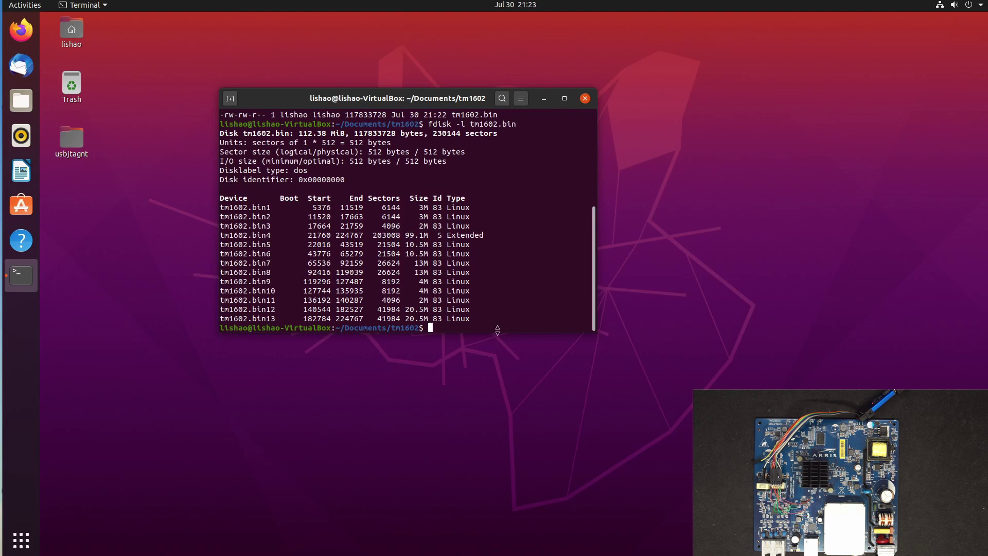
{"action": "left_click_drag", "start_coordinate": [516, 334], "coordinate": [516, 453]}
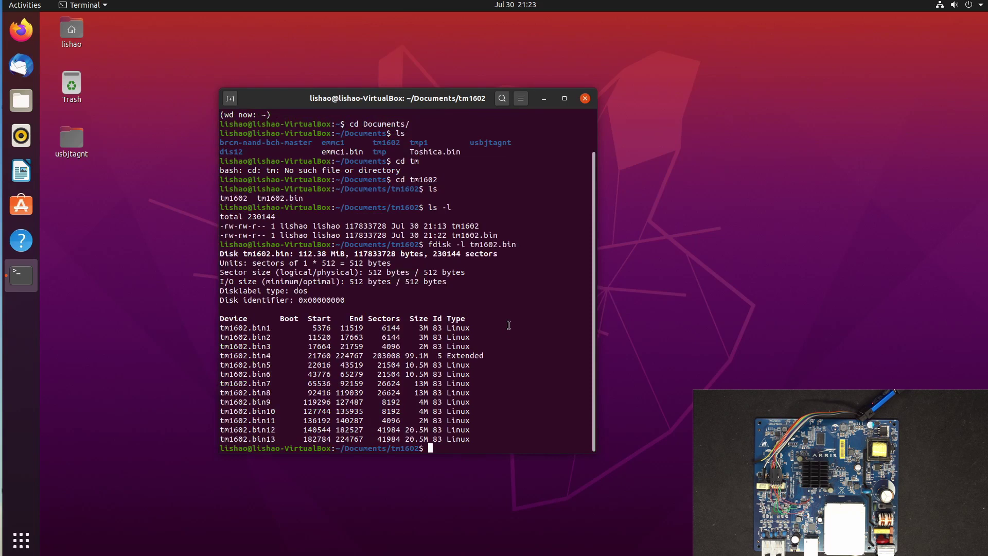
{"action": "type", "text": "mkdir tm1602files"}
- Create tm1602files and map tm1602.bin's 13 partitions to /dev/loop10 using sudo partx -a -v
{"action": "key", "text": "Return"}
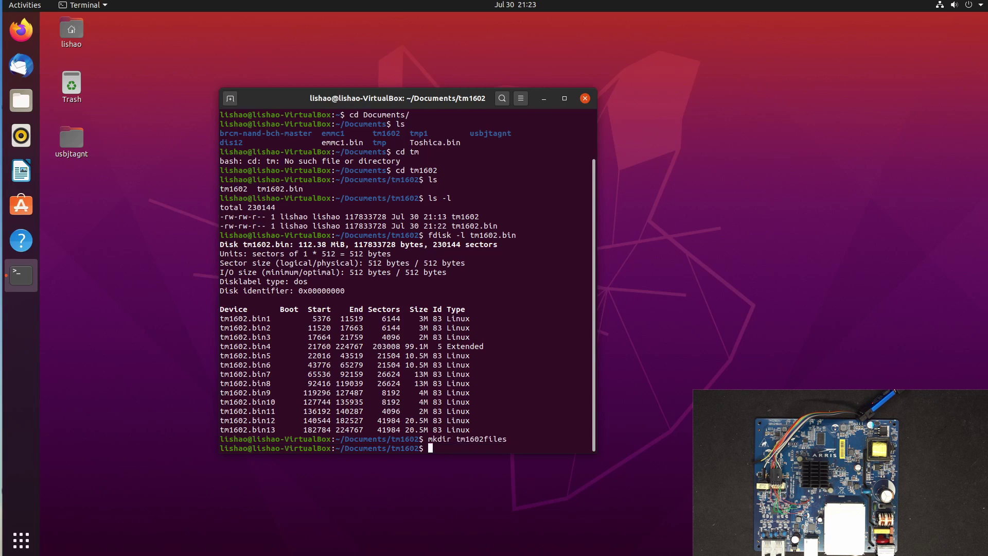
{"action": "type", "text": "sudo "}
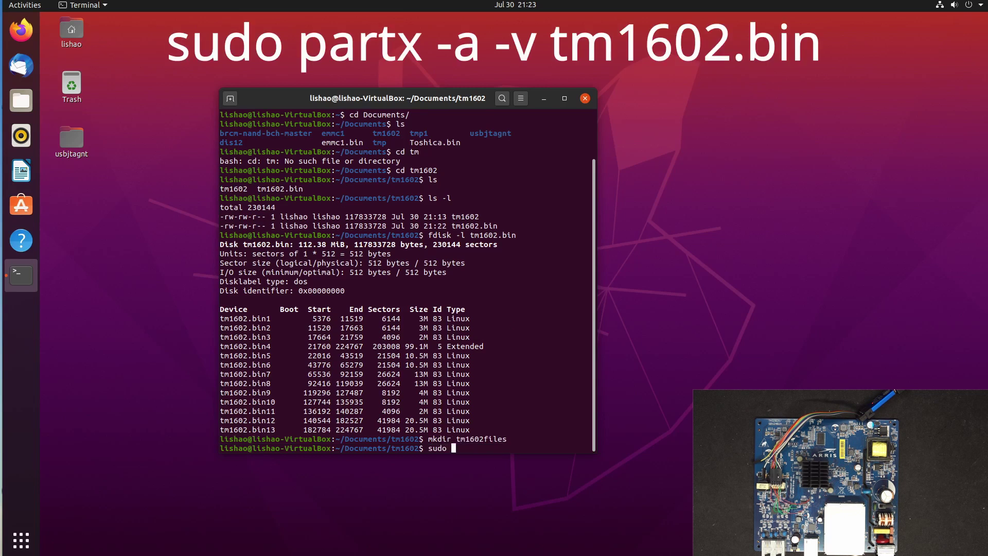
{"action": "type", "text": "partx -a -v tm1602.bin"}
{"action": "key", "text": "Return"}
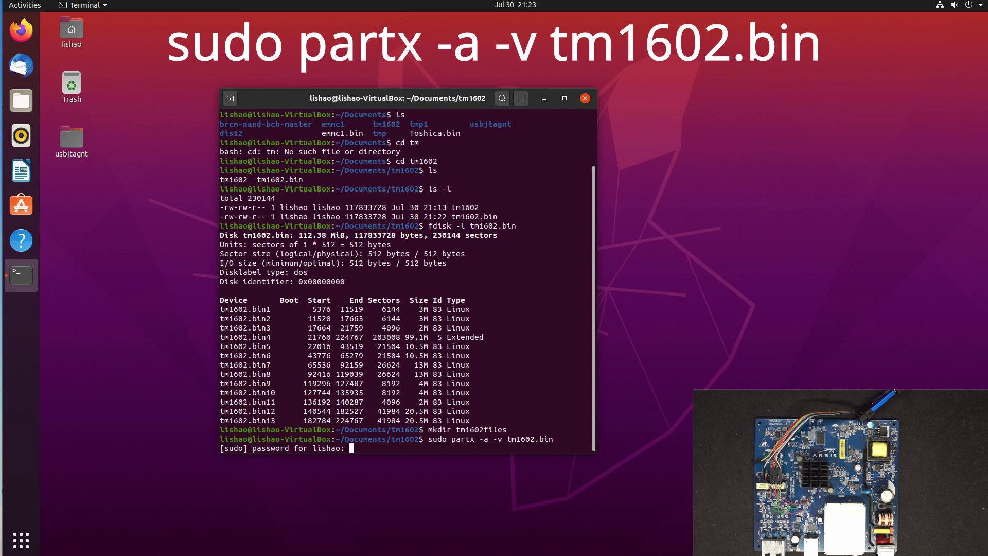
{"action": "key", "text": "Return"}
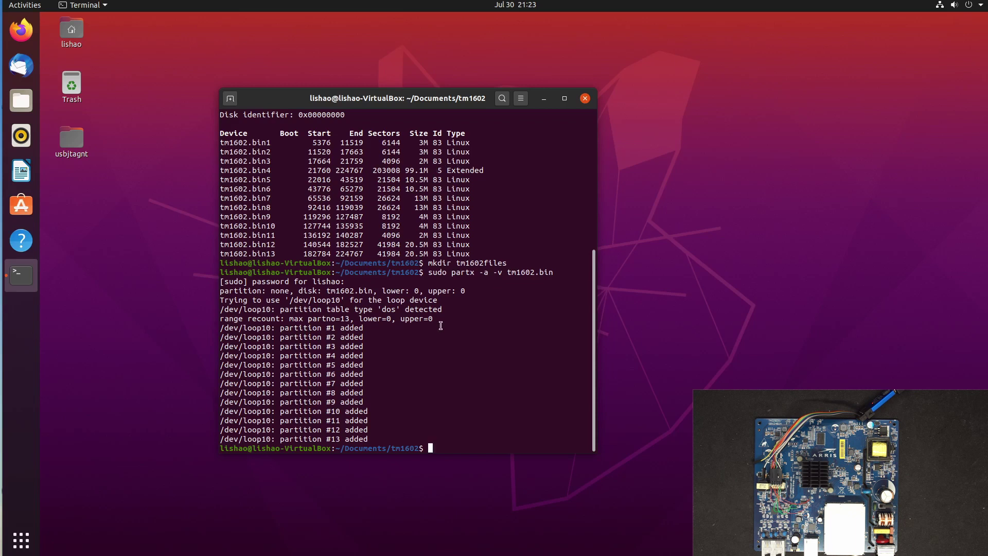
{"action": "type", "text": "sudo mount -"}
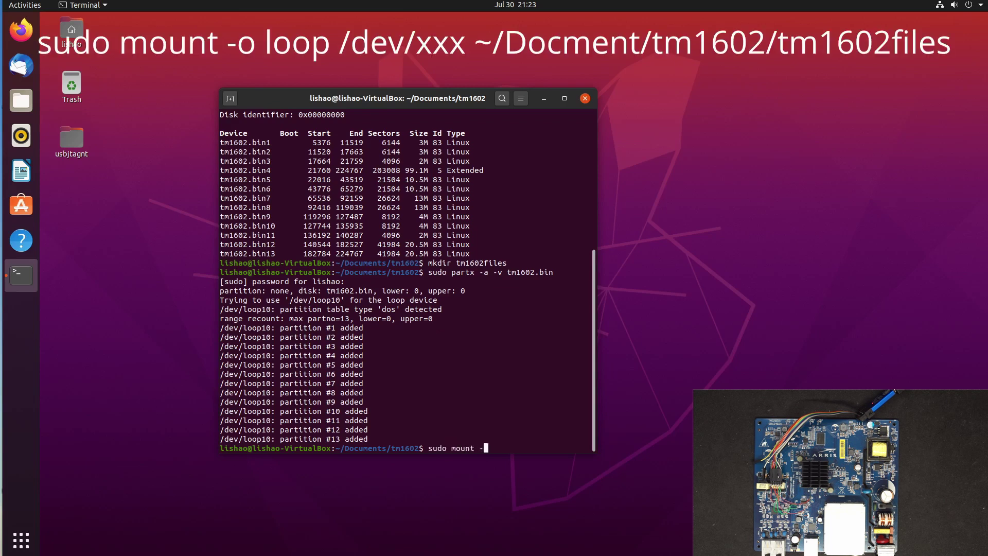
{"action": "type", "text": "o loop /dev/loop10p"}
- List the /dev/loop10* partition devices, loop10p1 through loop10p13
{"action": "key", "text": "BackSpace"}
{"action": "key", "text": "BackSpace"}
{"action": "key", "text": "BackSpace"}
{"action": "key", "text": "BackSpace"}
{"action": "key", "text": "BackSpace"}
{"action": "key", "text": "BackSpace"}
{"action": "key", "text": "BackSpace"}
{"action": "key", "text": "BackSpace"}
{"action": "key", "text": "BackSpace"}
{"action": "key", "text": "BackSpace"}
{"action": "key", "text": "BackSpace"}
{"action": "key", "text": "BackSpace"}
{"action": "key", "text": "BackSpace"}
{"action": "key", "text": "BackSpace"}
{"action": "key", "text": "BackSpace"}
{"action": "key", "text": "BackSpace"}
{"action": "key", "text": "BackSpace"}
{"action": "key", "text": "BackSpace"}
{"action": "key", "text": "BackSpace"}
{"action": "key", "text": "BackSpace"}
{"action": "type", "text": ";s"}
{"action": "key", "text": "BackSpace"}
{"action": "key", "text": "BackSpace"}
{"action": "key", "text": "BackSpace"}
{"action": "type", "text": "ls /dev/lop"}
{"action": "key", "text": "BackSpace"}
{"action": "type", "text": "op10*"}
{"action": "key", "text": "Return"}
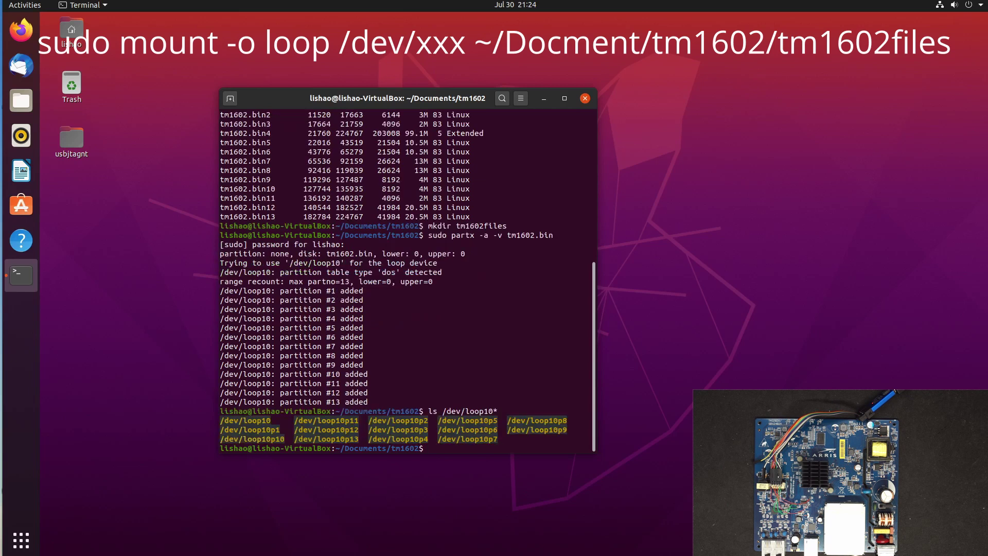
- Mount /dev/loop10p3 with sudo mount -o loop onto ~/Documents/tm1602/tm1602files/
{"action": "double_click", "coordinate": [409, 429]}
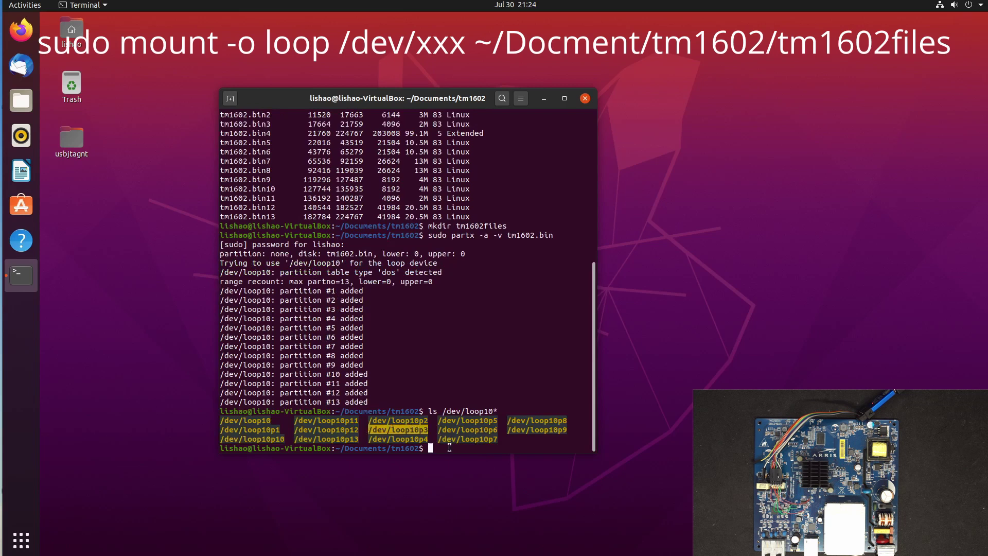
{"action": "right_click", "coordinate": [419, 432]}
{"action": "left_click", "coordinate": [437, 442]}
{"action": "left_click", "coordinate": [452, 446]}
{"action": "type", "text": "sudo m"}
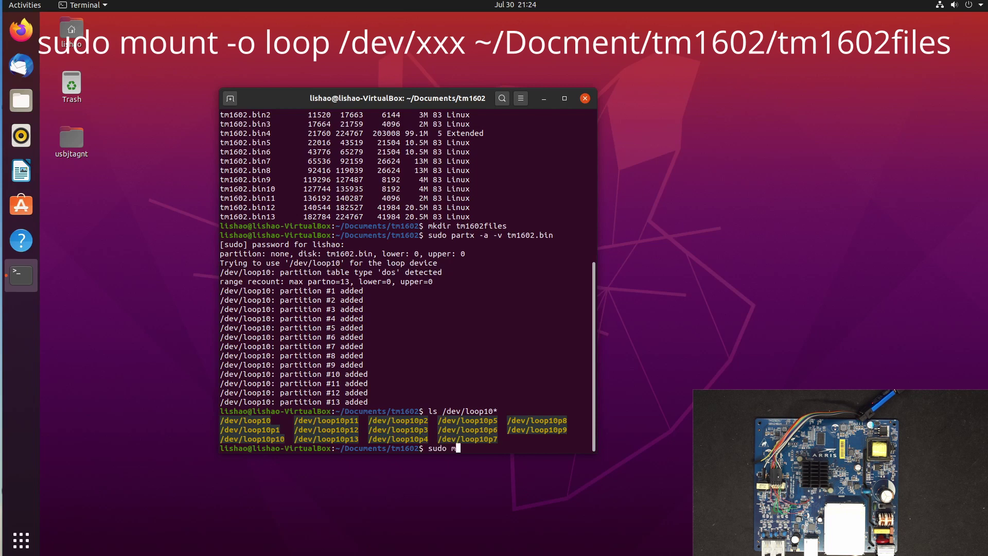
{"action": "type", "text": "ount -po loop"}
{"action": "right_click", "coordinate": [463, 409]}
{"action": "left_click", "coordinate": [487, 446]}
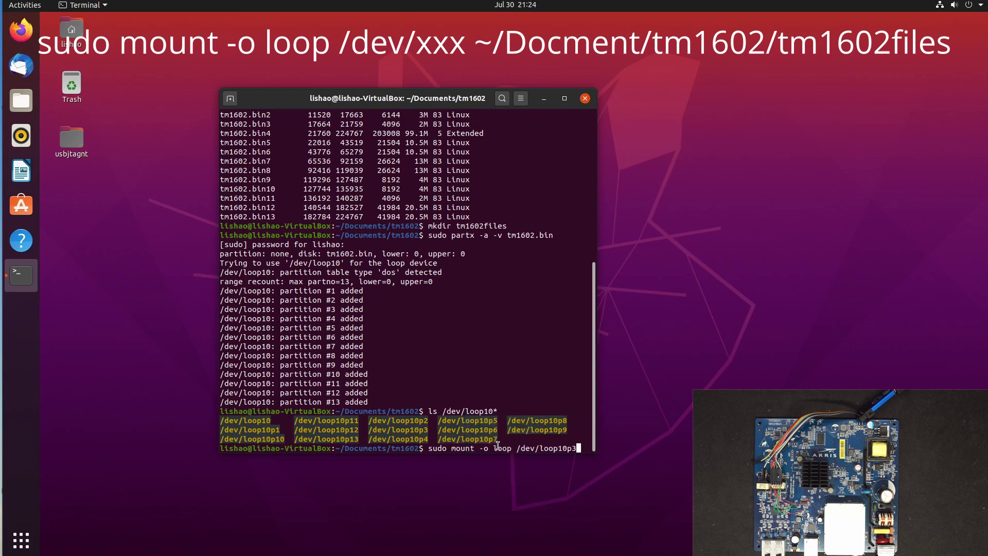
{"action": "type", "text": "~/"}
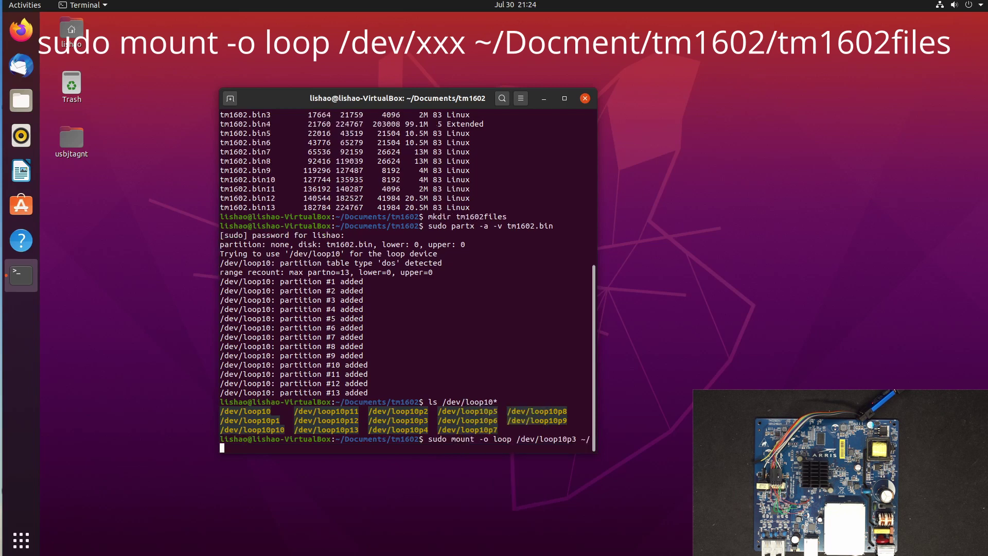
{"action": "type", "text": "Documents/tm1602/tm1602files/"}
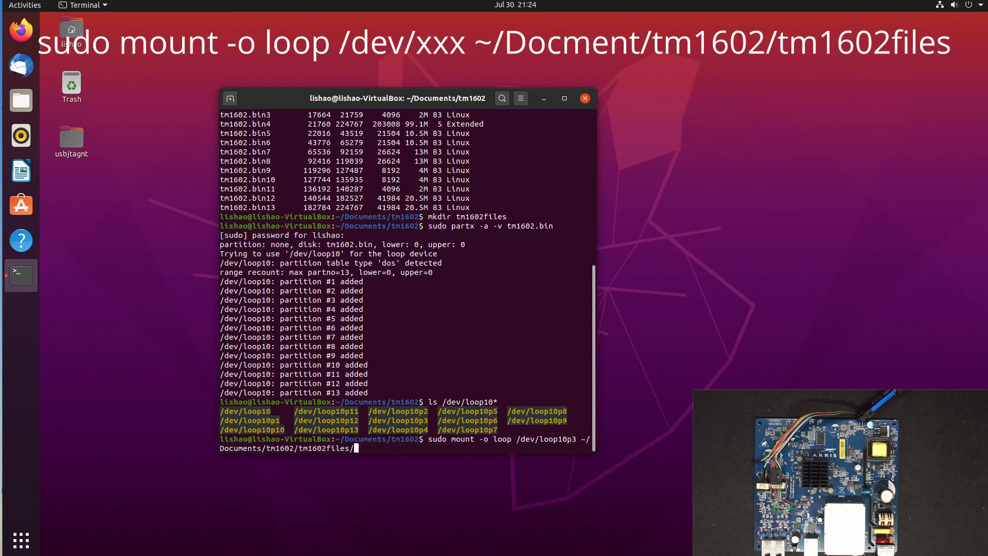
{"action": "key", "text": "Return"}
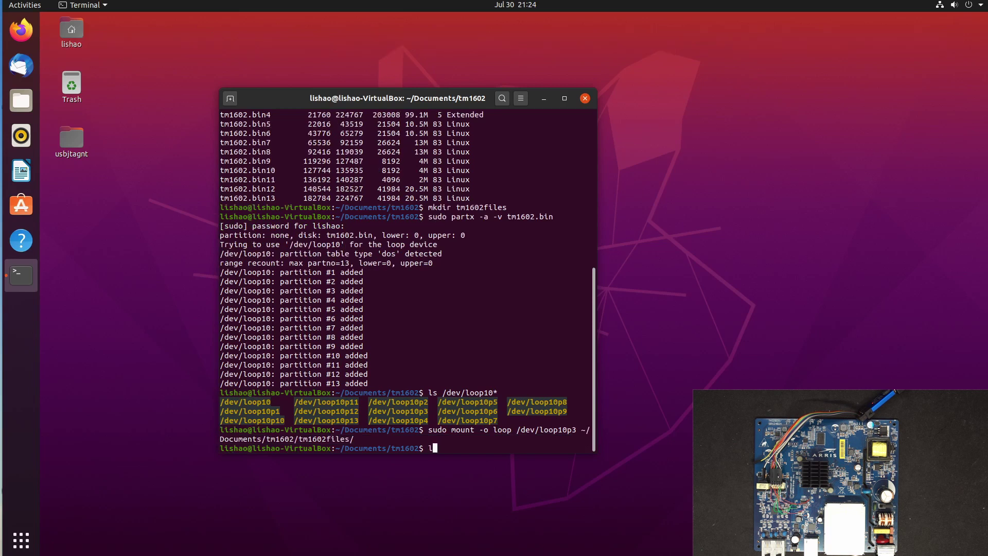
{"action": "type", "text": "ls"}
{"action": "key", "text": "Return"}
- Enter tm1602files and long-list folders 0, 1, 2, 3, 6, lost+found and pcd_error_log.txt
{"action": "type", "text": "cd tm"}
{"action": "key", "text": "Tab"}
{"action": "key", "text": "Return"}
{"action": "type", "text": "ls"}
{"action": "key", "text": "Return"}
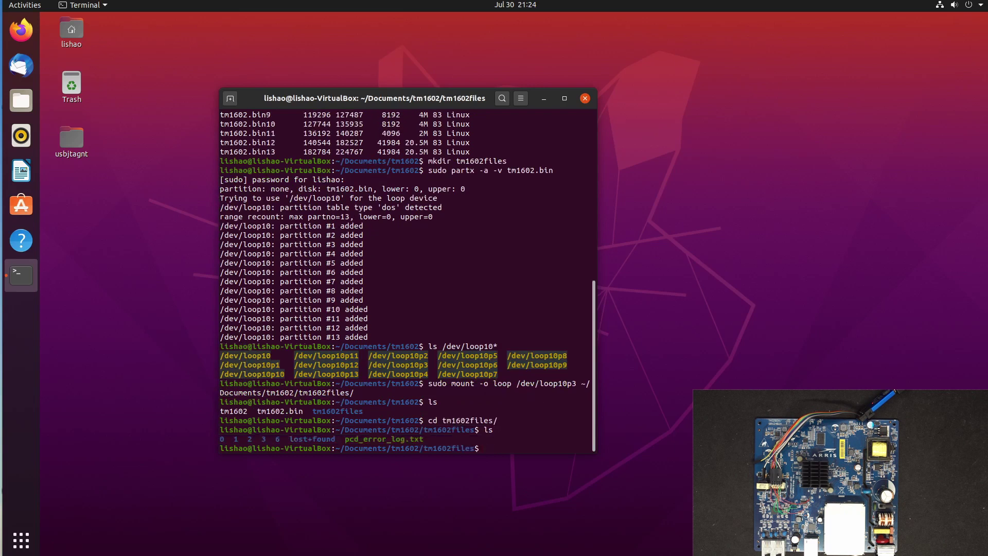
{"action": "type", "text": "ls -l"}
{"action": "key", "text": "Return"}
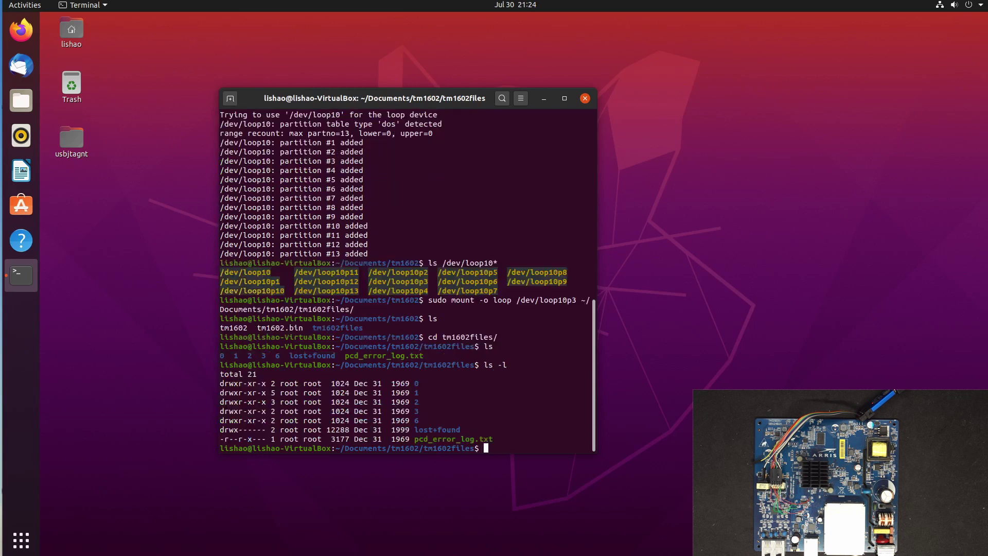
- Print pcd_error_log.txt with sudo cat
{"action": "left_click_drag", "start_coordinate": [415, 438], "coordinate": [423, 438]}
{"action": "left_click", "coordinate": [470, 434]}
{"action": "type", "text": "c"}
{"action": "type", "text": "udo cat pcd"}
{"action": "key", "text": "Tab"}
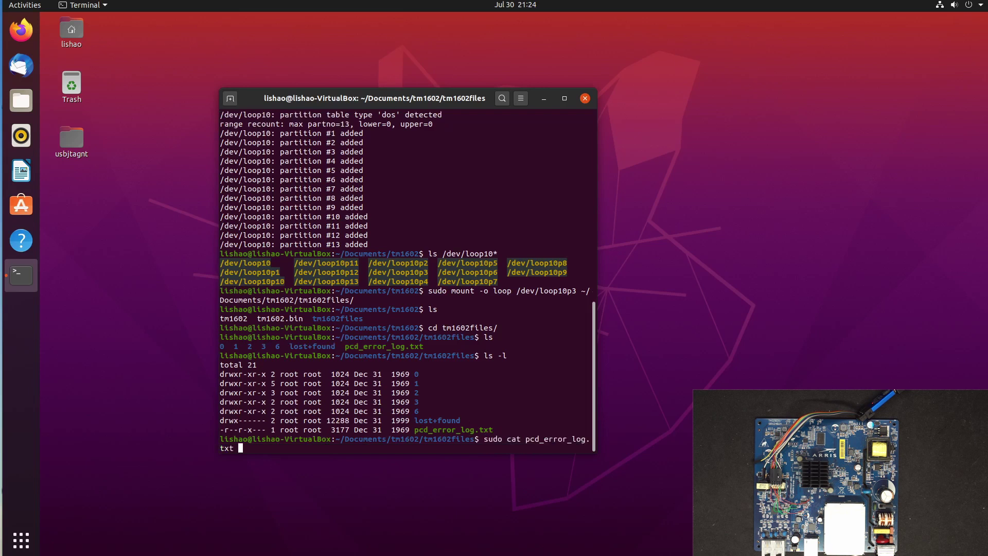
{"action": "key", "text": "Return"}
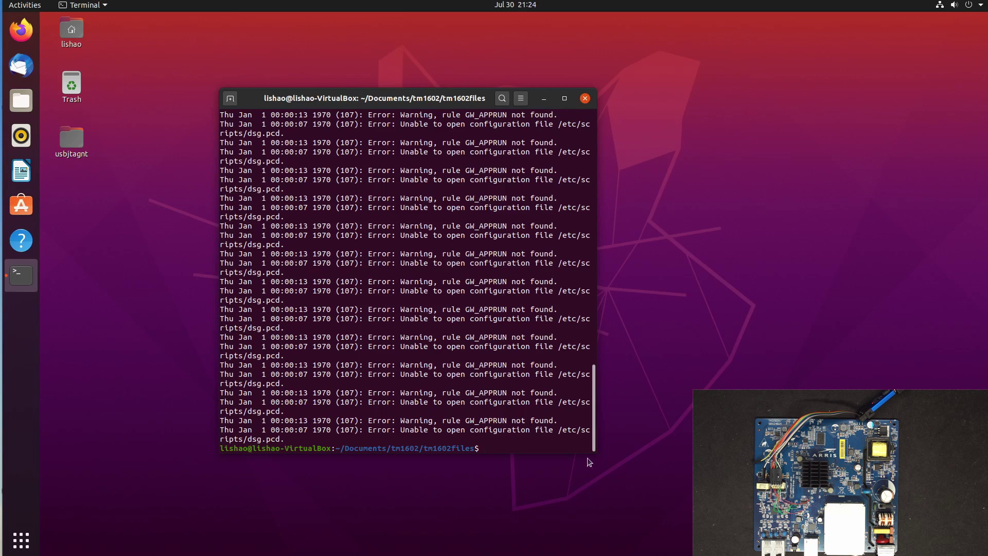
- Widen the terminal, enter folder 6, and long-list its files
{"action": "left_click_drag", "start_coordinate": [594, 453], "coordinate": [870, 481]}
{"action": "type", "text": "ls"}
{"action": "key", "text": "Return"}
{"action": "type", "text": "cd 6"}
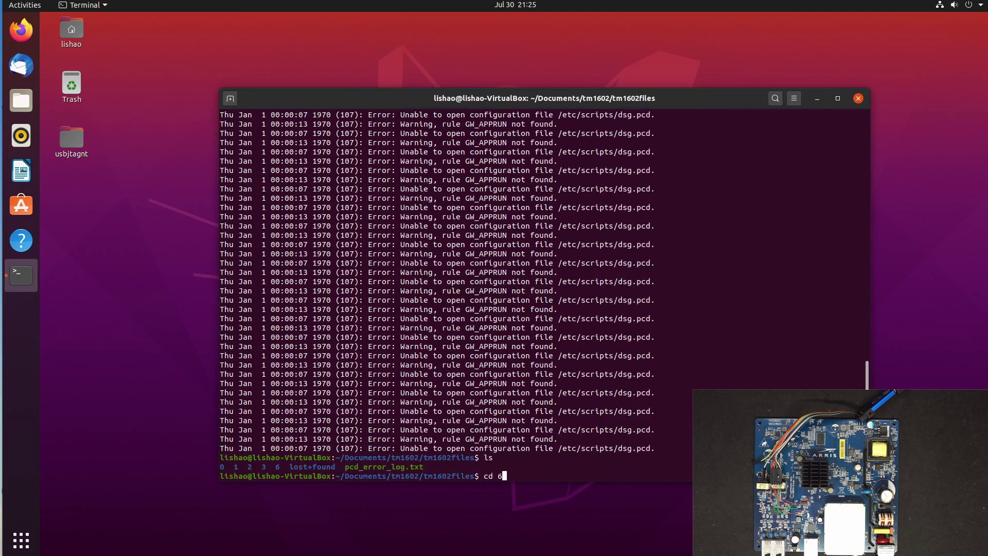
{"action": "key", "text": "Return"}
{"action": "type", "text": "ls"}
{"action": "key", "text": "Return"}
{"action": "type", "text": "ls -l"}
{"action": "key", "text": "Return"}
- Print the arris_reset.log reset history with sudo cat
{"action": "type", "text": "sudo"}
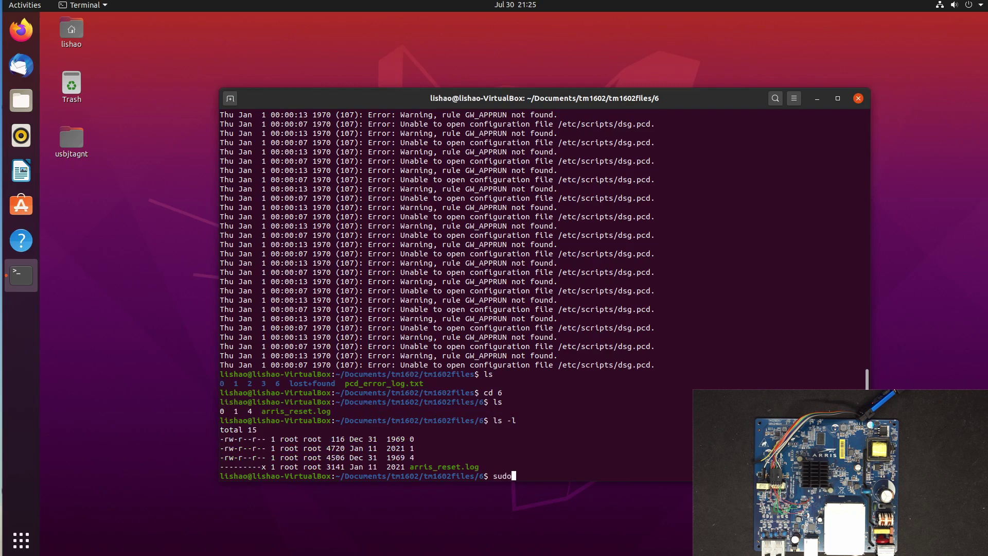
{"action": "type", "text": " cat a"}
{"action": "key", "text": "Tab"}
{"action": "key", "text": "Return"}
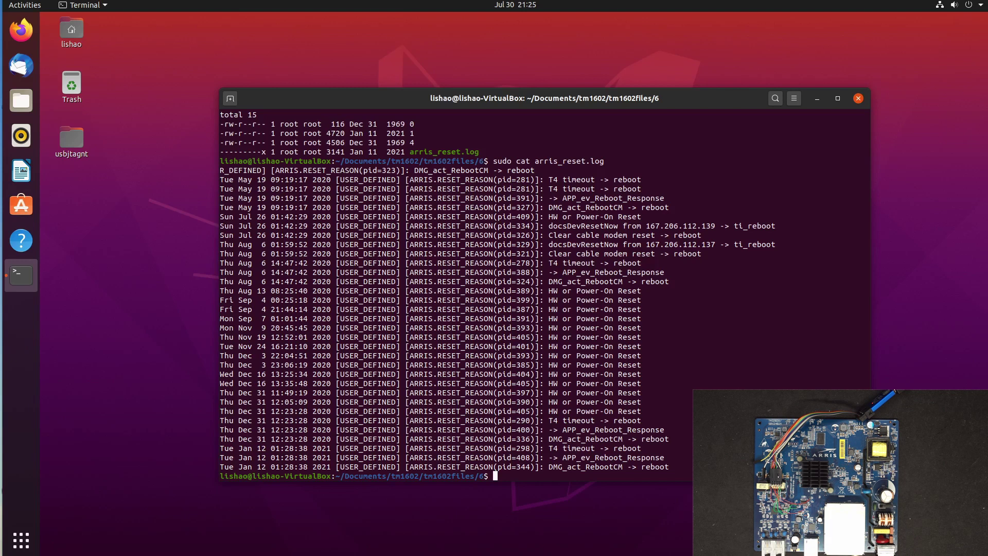
- Move from folder 6 into folder 2 and long-list its contents
{"action": "type", "text": "ls"}
{"action": "key", "text": "Return"}
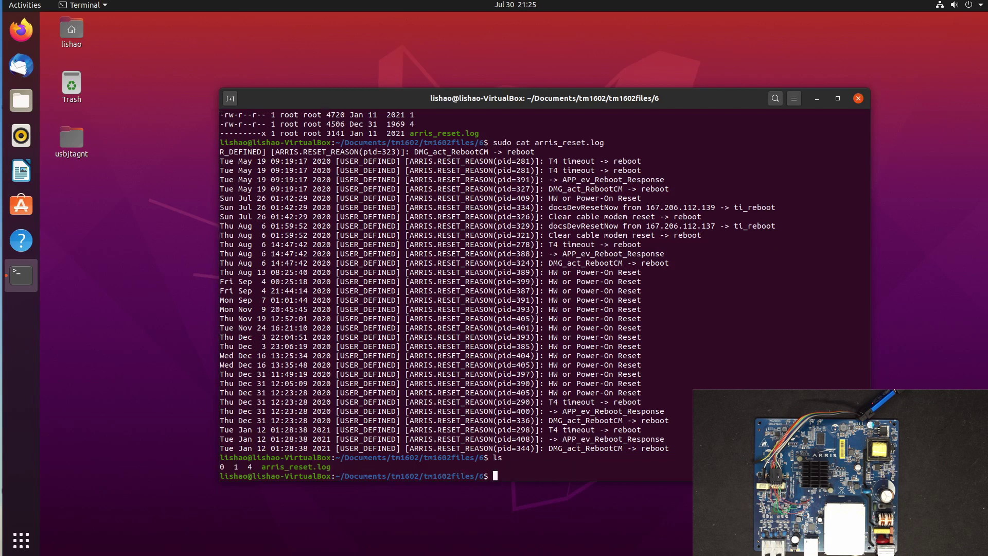
{"action": "type", "text": "cd .."}
{"action": "key", "text": "Return"}
{"action": "type", "text": "cd 2"}
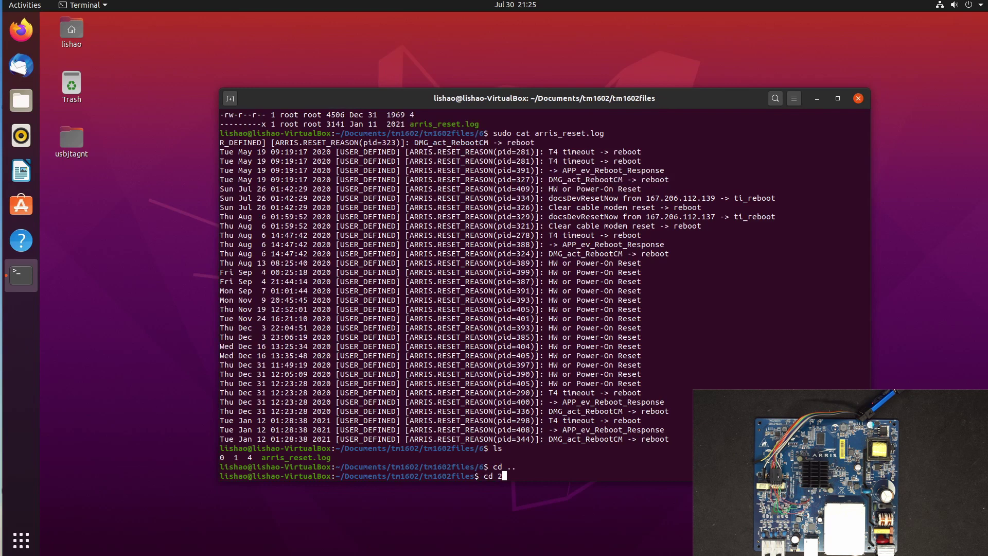
{"action": "key", "text": "Return"}
{"action": "type", "text": "ls"}
{"action": "key", "text": "Return"}
{"action": "type", "text": "ls"}
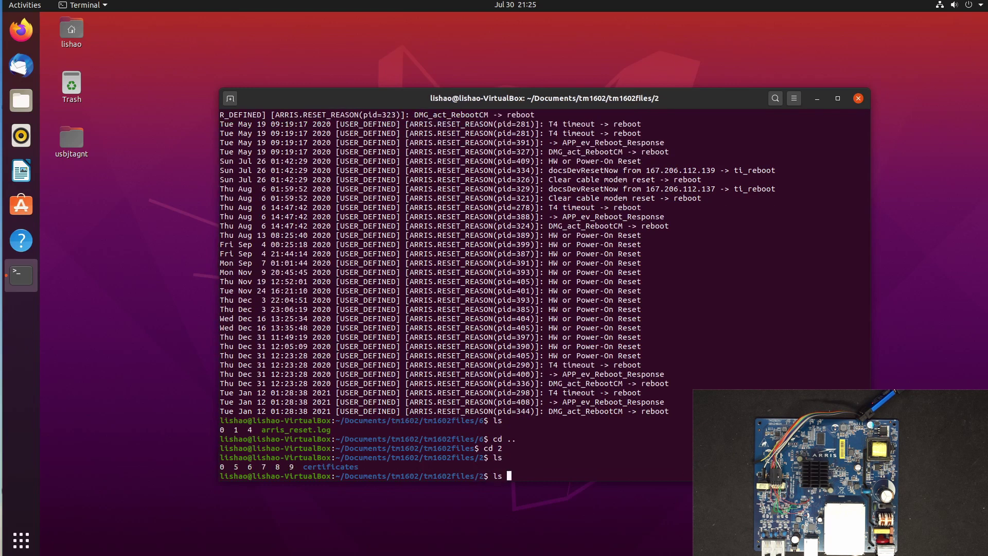
{"action": "type", "text": " -l"}
{"action": "key", "text": "Return"}
- Enter the certificates folder and long-list its certificate links
{"action": "type", "text": "cd c"}
{"action": "key", "text": "Tab"}
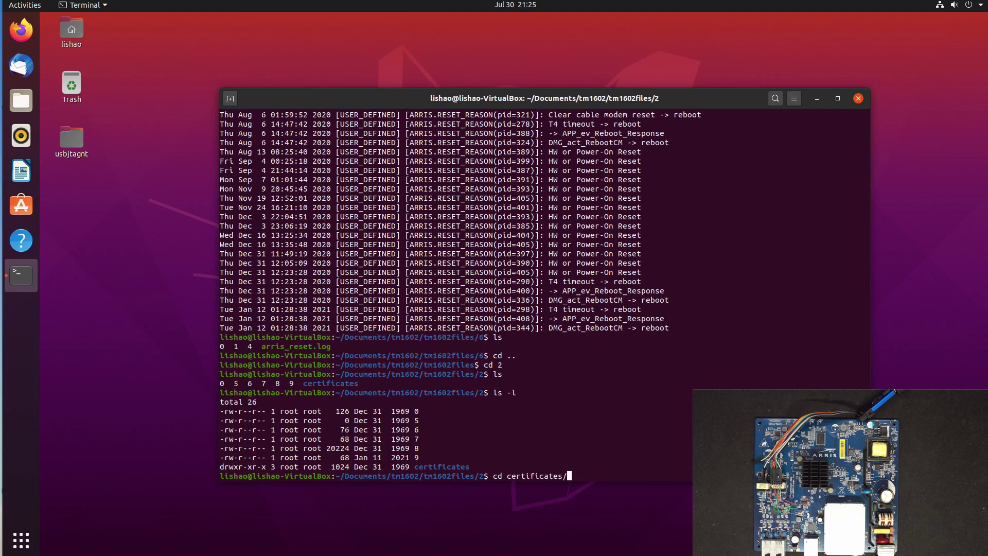
{"action": "key", "text": "Return"}
{"action": "type", "text": "ls"}
{"action": "key", "text": "Return"}
{"action": "type", "text": "ls -l"}
{"action": "key", "text": "Return"}
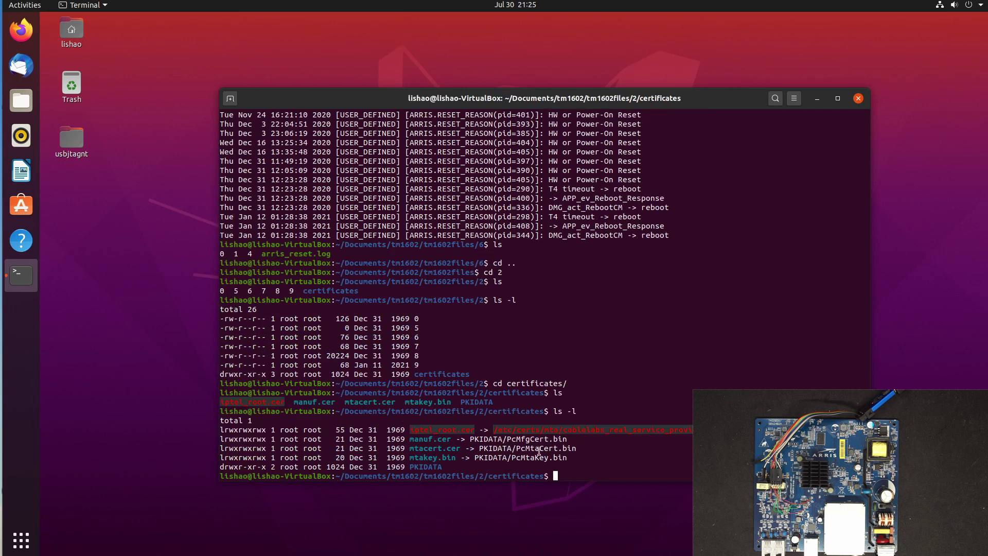
- Enter PKIDATA and list PcMfgCert.bin, PcMtaCert.bin, PcMtaKey.bin and PcRootCert.bin with sizes
{"action": "type", "text": "cd K"}
{"action": "key", "text": "BackSpace"}
{"action": "type", "text": "P"}
{"action": "key", "text": "Tab"}
{"action": "key", "text": "Return"}
{"action": "type", "text": "ls"}
{"action": "key", "text": "Return"}
{"action": "type", "text": "ls -l"}
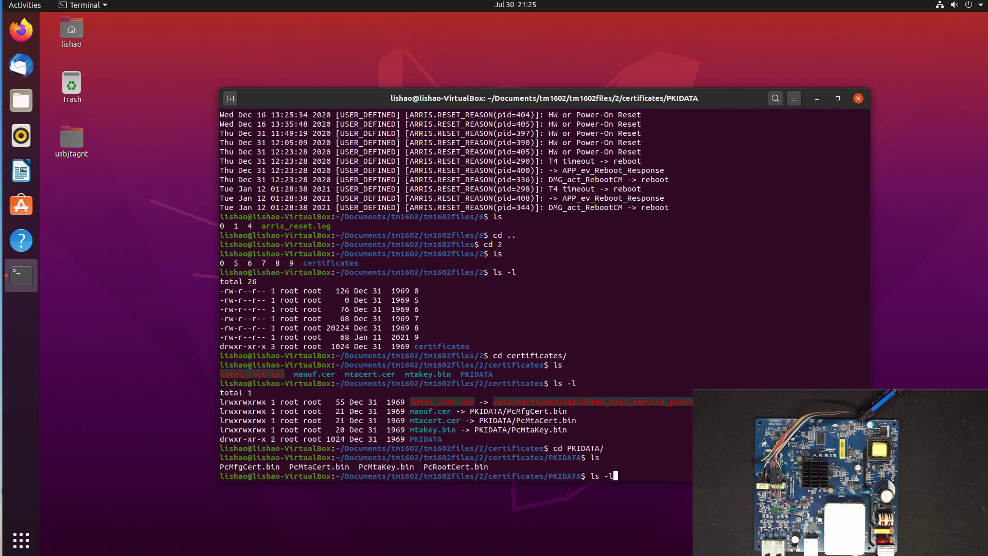
{"action": "key", "text": "Return"}
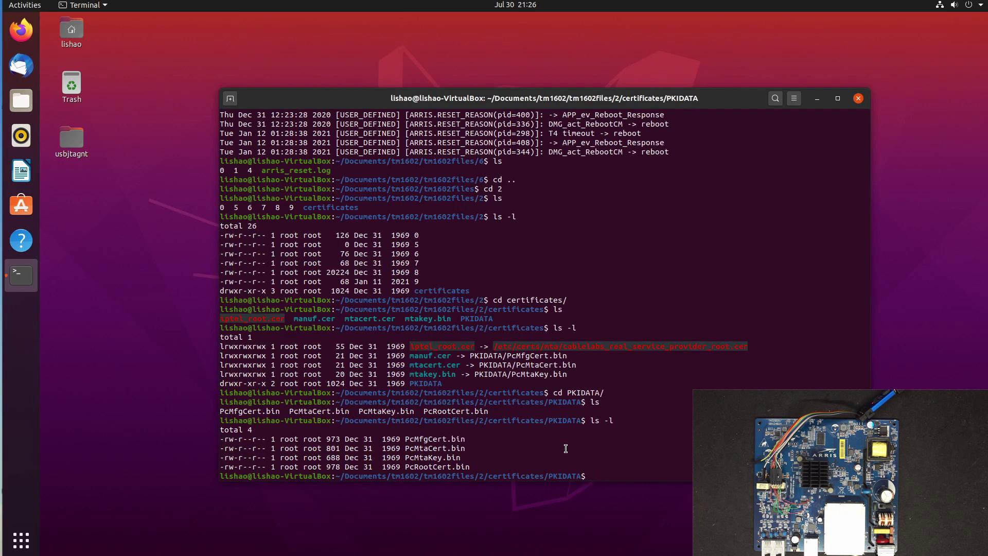
- Climb three levels out of PKIDATA, up to the tm1602files folder
{"action": "type", "text": "cd .."}
{"action": "key", "text": "Return"}
{"action": "type", "text": "cd .."}
{"action": "key", "text": "Return"}
{"action": "type", "text": "cd .."}
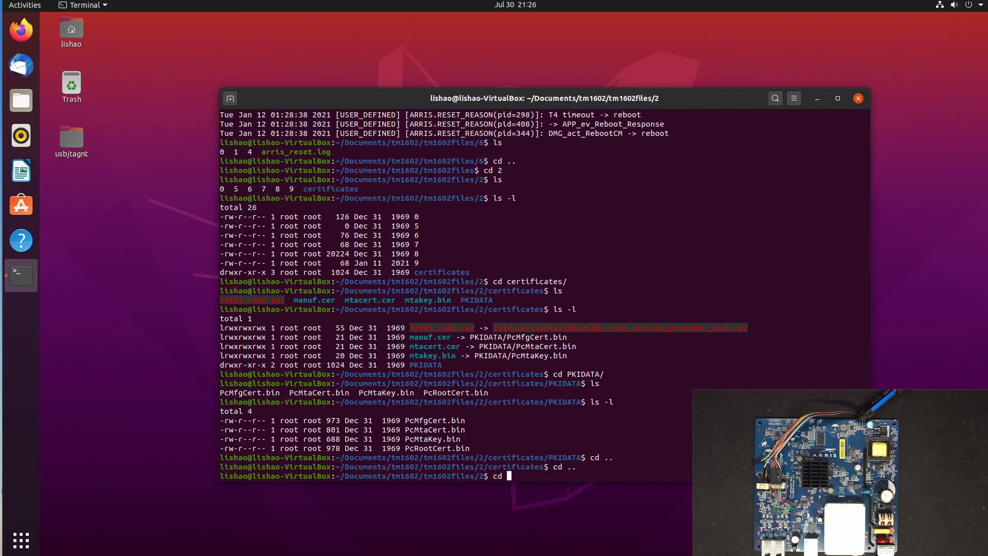
{"action": "key", "text": "Return"}
- List tm1602files and its item 0, then go up to ~/Documents/tm1602
{"action": "type", "text": "ls"}
{"action": "key", "text": "Return"}
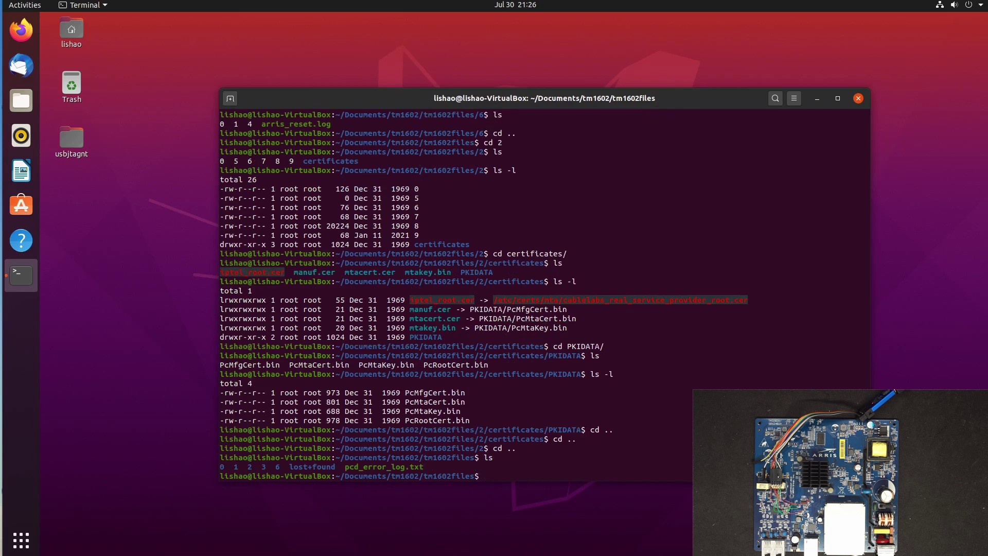
{"action": "type", "text": "ls 0"}
{"action": "key", "text": "Return"}
{"action": "type", "text": "ls"}
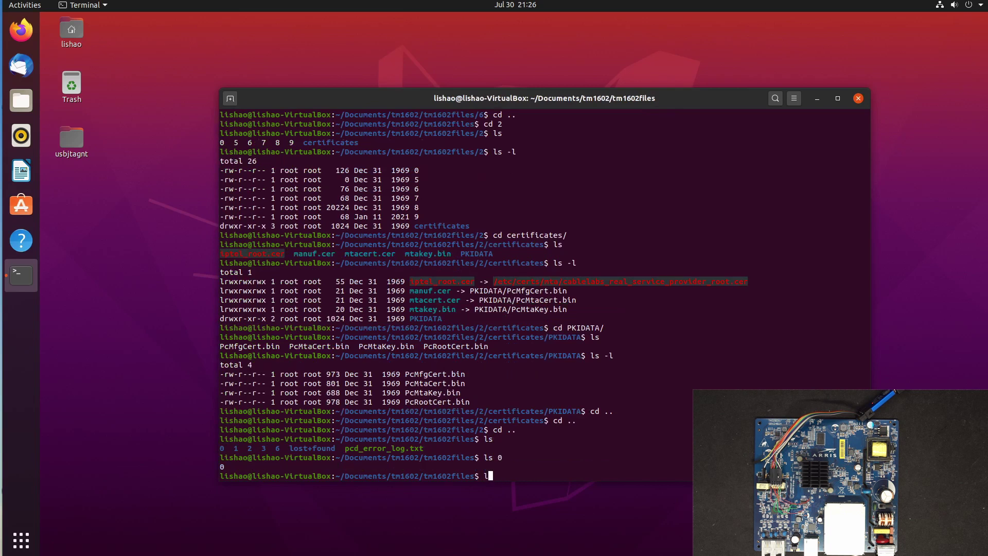
{"action": "key", "text": "Return"}
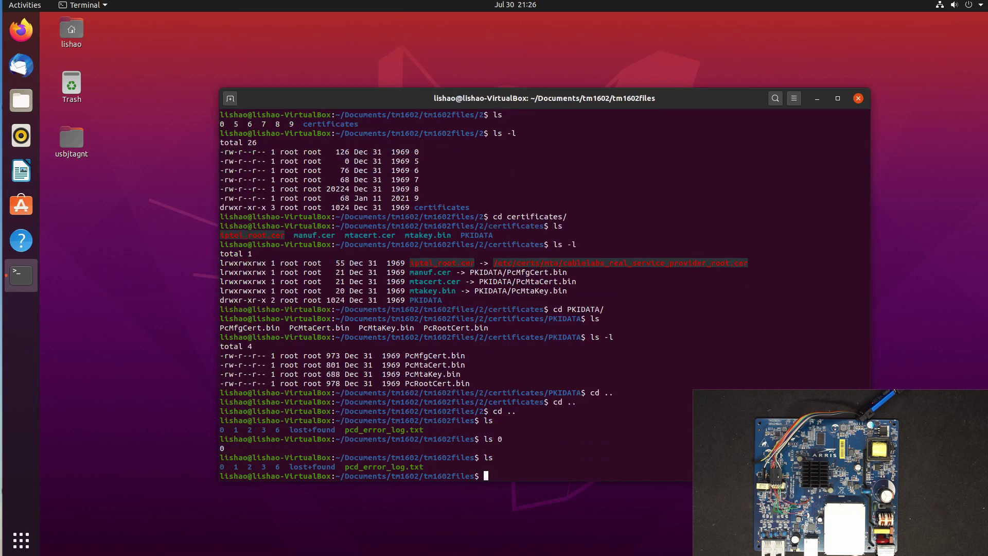
{"action": "type", "text": "cd .."}
{"action": "key", "text": "Return"}
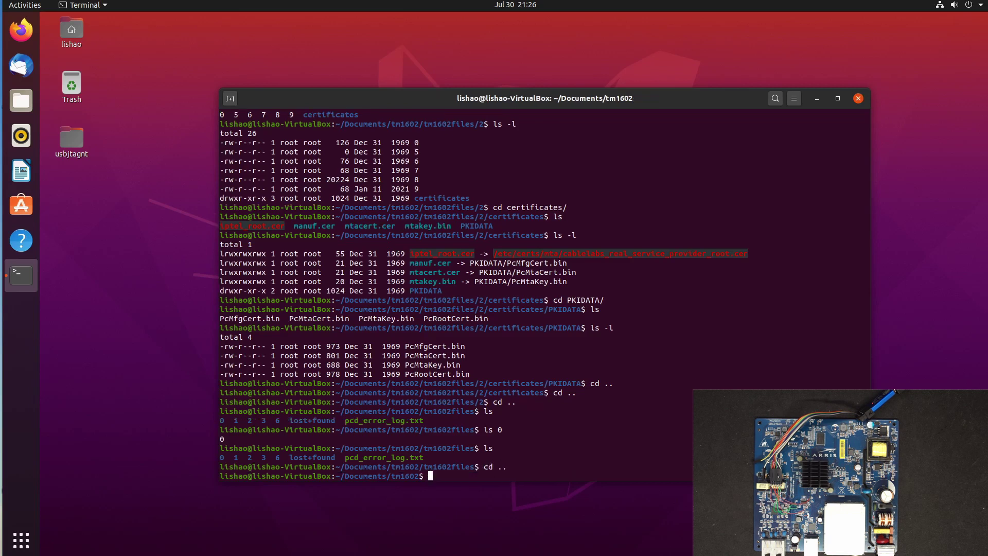
- List the tm1602 folder and unmount the partition from ~/Documents/tm1602/tm1602files
{"action": "type", "text": "ls"}
{"action": "key", "text": "Return"}
{"action": "type", "text": "sudo umount ~/Do"}
{"action": "key", "text": "Tab"}
{"action": "key", "text": "Return"}
- Attempt loop mounts of /dev/loop10p3–p7, then enter a loop10p6 mount onto tm1602files
{"action": "type", "text": "sudo mount -o loop /dev/loop10p6 sudo mount -o loop /dev/loop10"}
{"action": "key", "text": "Tab"}
{"action": "key", "text": "Tab"}
{"action": "type", "text": "p6 sudo mount -o loop /dev/loop10p4 sudo mount -o loop /dev/loop10p5 sudo mount -o loop /dev/loop10p7 sudo mount -o loop /dev/loop10p3  sudo mount -o loop /dev/loop10p3"}
{"action": "type", "text": "6 "}
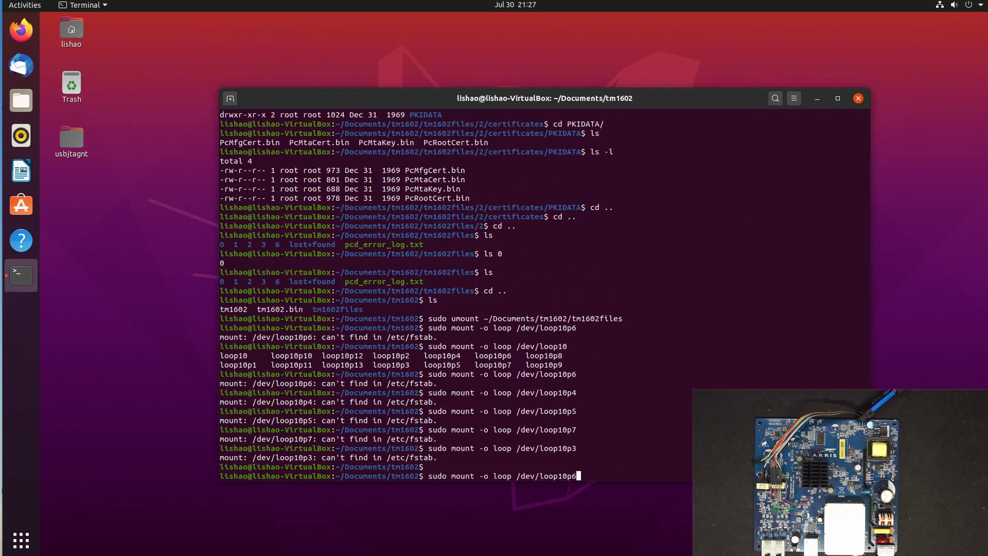
{"action": "type", "text": "~/Doc"}
{"action": "key", "text": "Tab"}
{"action": "type", "text": "tm1602/t"}
{"action": "key", "text": "Tab"}
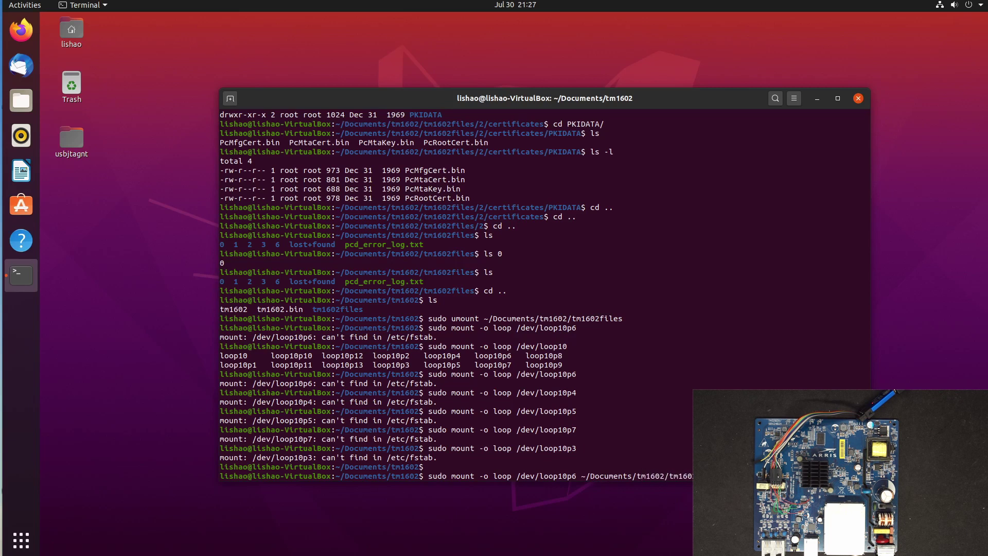
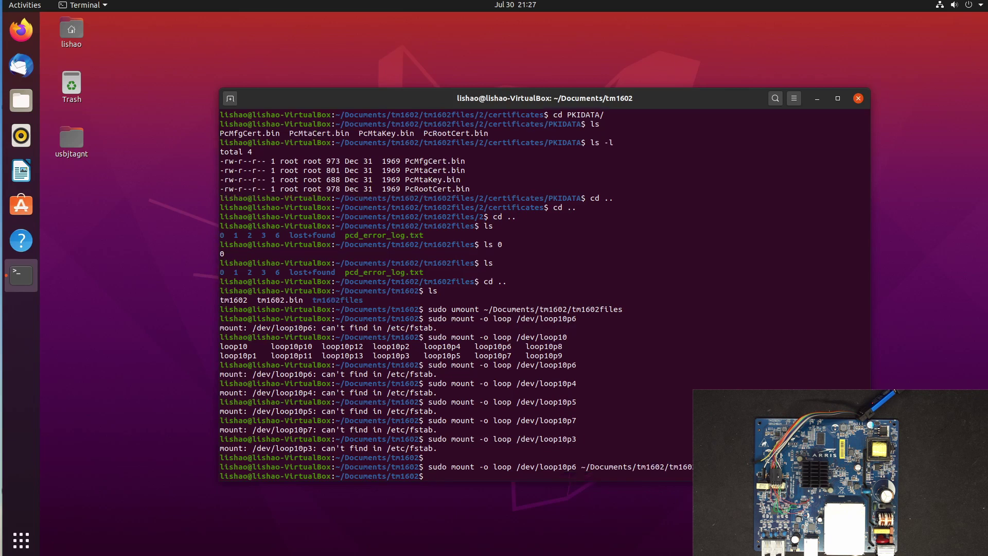
- Enter tm1602files and list the loop10p6 partition's contents, then show the detailed ls -l listing
{"action": "type", "text": "cd tm1602files/"}
{"action": "key", "text": "Return"}
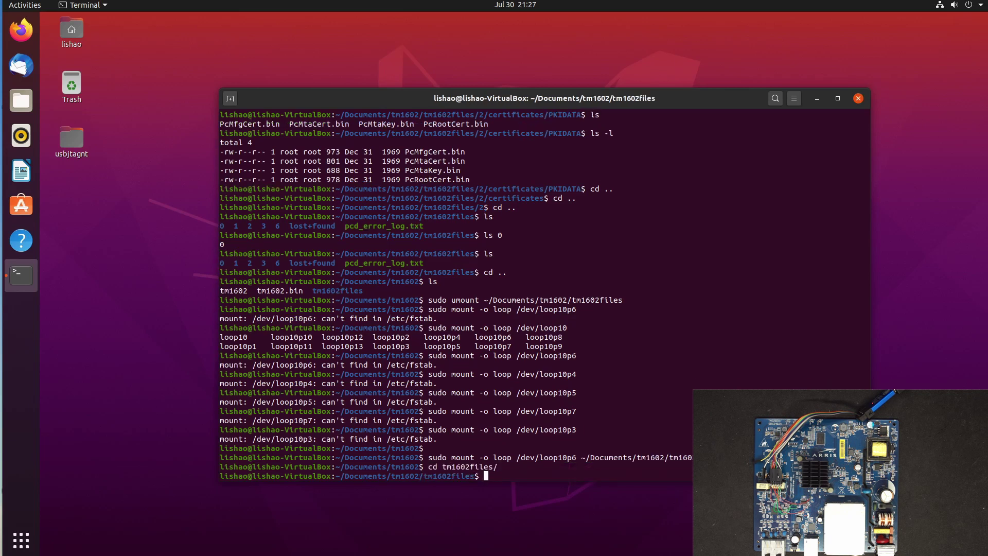
{"action": "type", "text": "ls"}
{"action": "key", "text": "Return"}
{"action": "type", "text": "ls -l"}
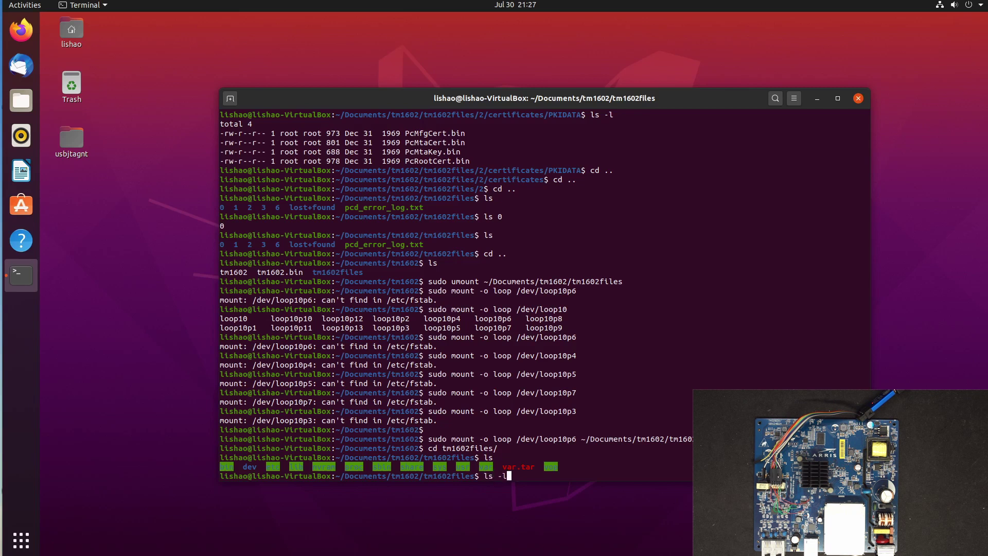
{"action": "key", "text": "Return"}
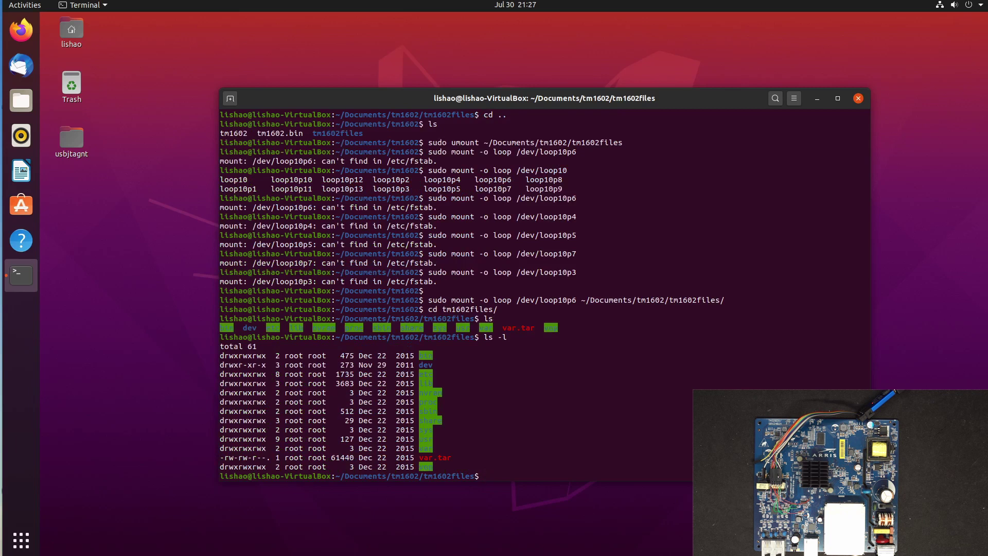
- Go back to tm1602 and unmount loop10p6 from ~/Documents/tm1602/tm1602files with sudo umount
{"action": "type", "text": "cd .."}
{"action": "key", "text": "Return"}
{"action": "type", "text": "sudo um"}
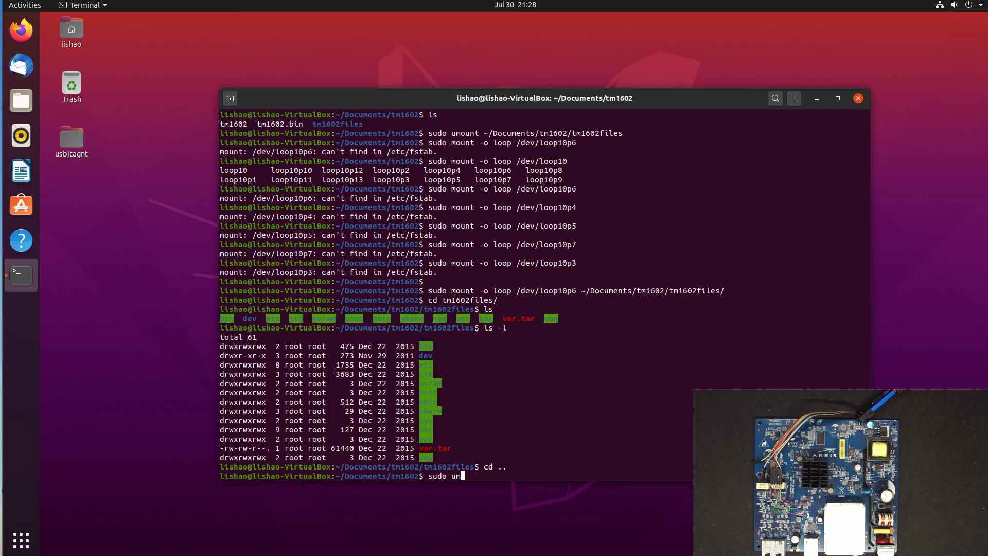
{"action": "type", "text": "ou"}
{"action": "type", "text": "nt ~/Documents/tm1602/tm1602files"}
{"action": "key", "text": "Return"}
- Rerun the earlier mount command with loop10p7 instead of loop10p6 on tm1602files
{"action": "type", "text": "ls"}
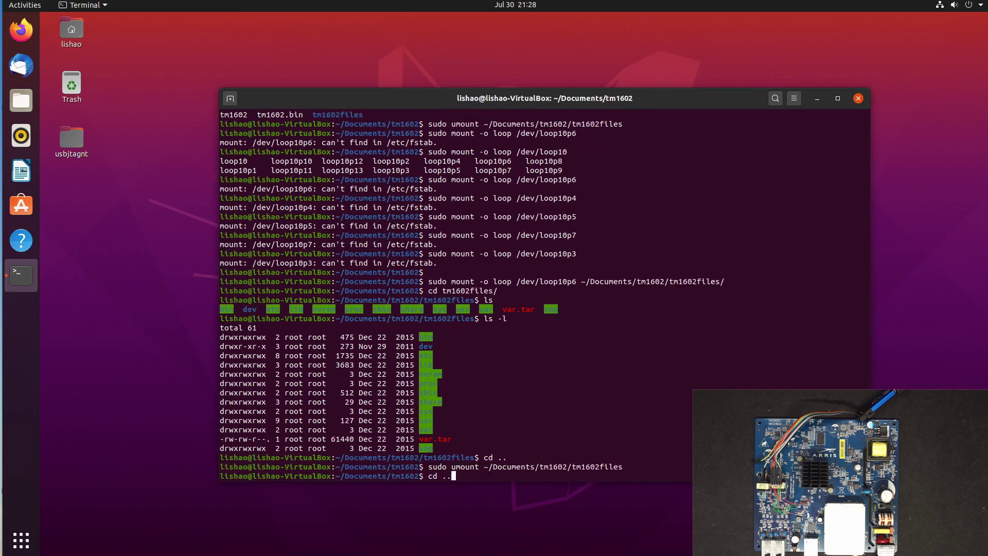
{"action": "key", "text": "Up"}
{"action": "key", "text": "Up"}
{"action": "key", "text": "Up"}
{"action": "key", "text": "Up"}
{"action": "key", "text": "Up"}
{"action": "key", "text": "Up"}
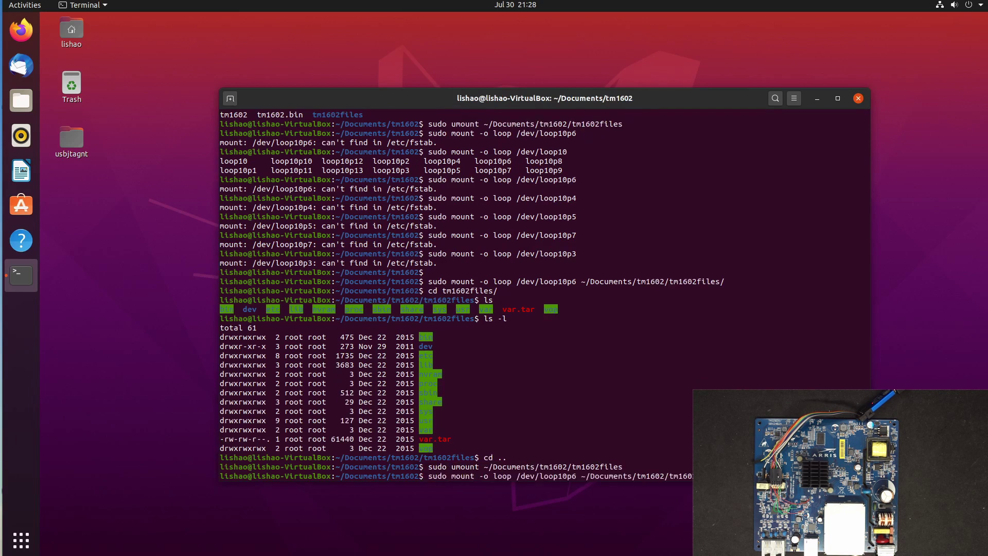
{"action": "key", "text": "Left"}
{"action": "key", "text": "Left"}
{"action": "key", "text": "Left"}
{"action": "key", "text": "Left"}
{"action": "key", "text": "Left"}
{"action": "key", "text": "Left"}
{"action": "key", "text": "Left"}
{"action": "key", "text": "Left"}
{"action": "key", "text": "Left"}
{"action": "key", "text": "Left"}
{"action": "key", "text": "Left"}
{"action": "key", "text": "Left"}
{"action": "key", "text": "Left"}
{"action": "key", "text": "Left"}
{"action": "key", "text": "Left"}
{"action": "key", "text": "Left"}
{"action": "key", "text": "Left"}
{"action": "key", "text": "Left"}
{"action": "key", "text": "Left"}
{"action": "key", "text": "Left"}
{"action": "key", "text": "BackSpace"}
{"action": "type", "text": "7"}
{"action": "key", "text": "Return"}
- List tm1602files to show bin, etc, gw.fsname, lib, sbin, usr and var
{"action": "type", "text": "cd"}
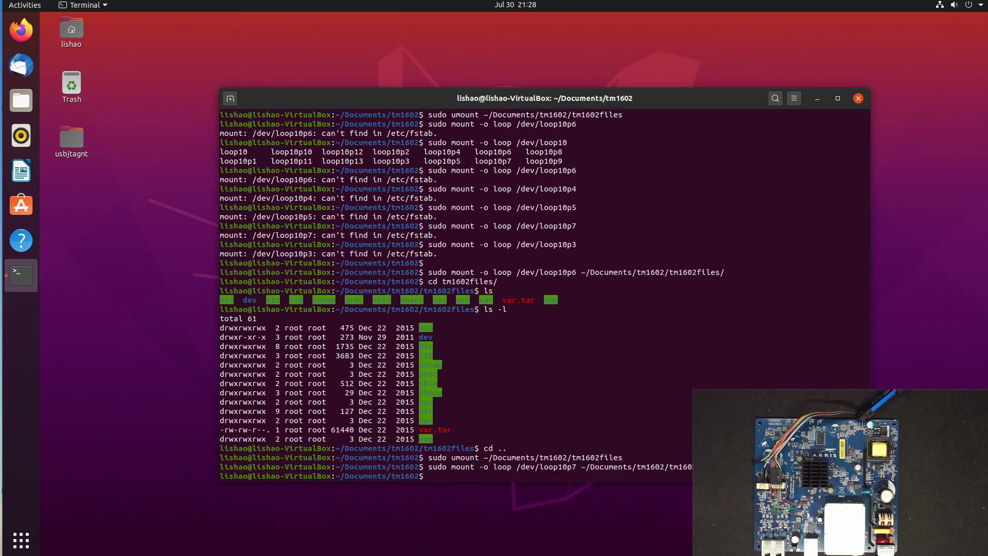
{"action": "key", "text": "BackSpace"}
{"action": "key", "text": "BackSpace"}
{"action": "key", "text": "BackSpace"}
{"action": "type", "text": "ls tm1602f"}
{"action": "key", "text": "Tab"}
{"action": "key", "text": "Return"}
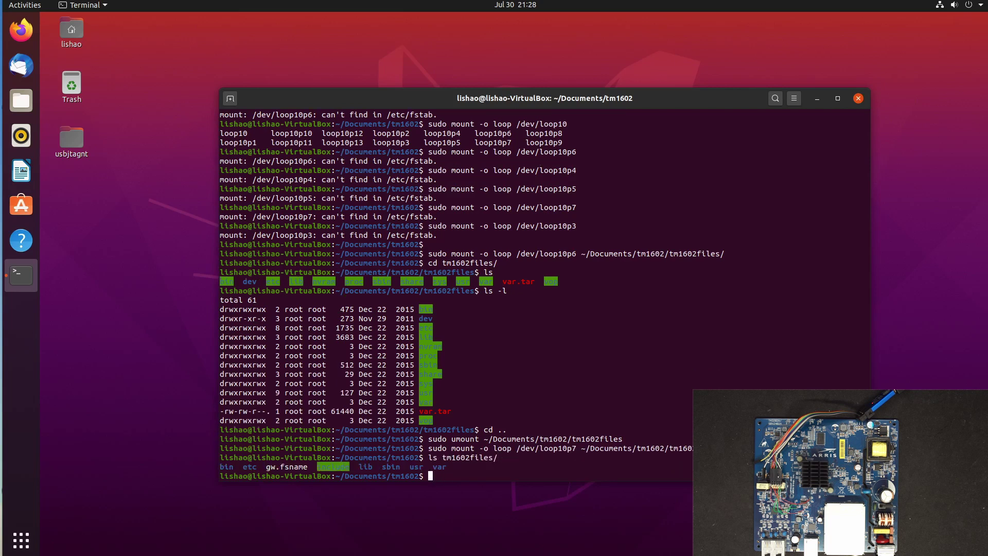